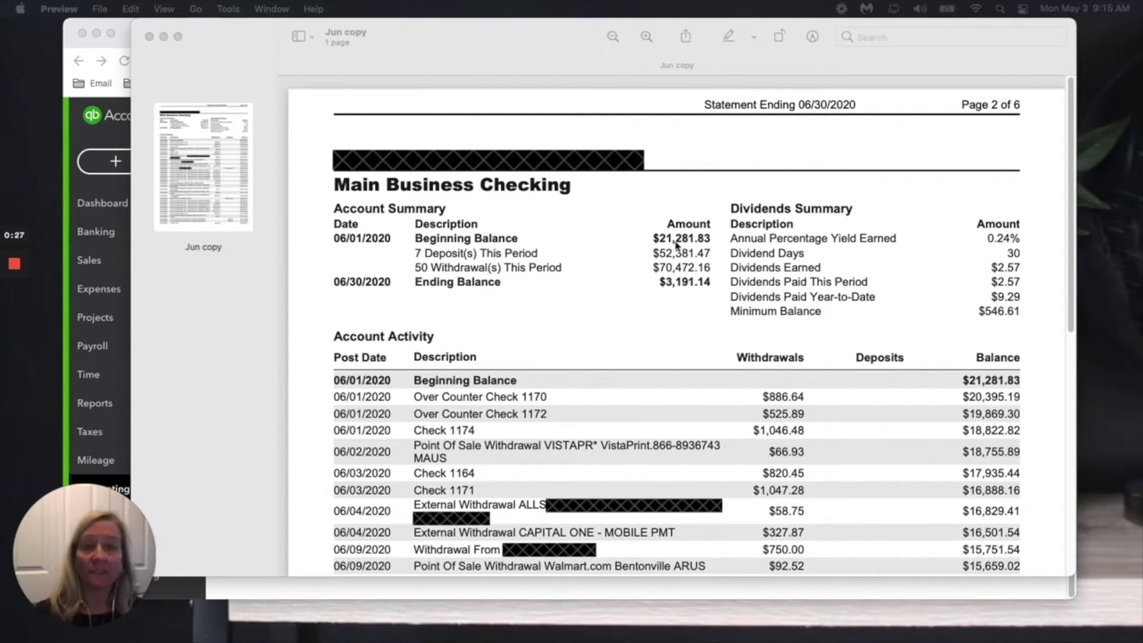
# Step: Switch from the bank statement to QuickBooks and open the Reconcile tool for the Checking account
pyautogui.click(129, 39)
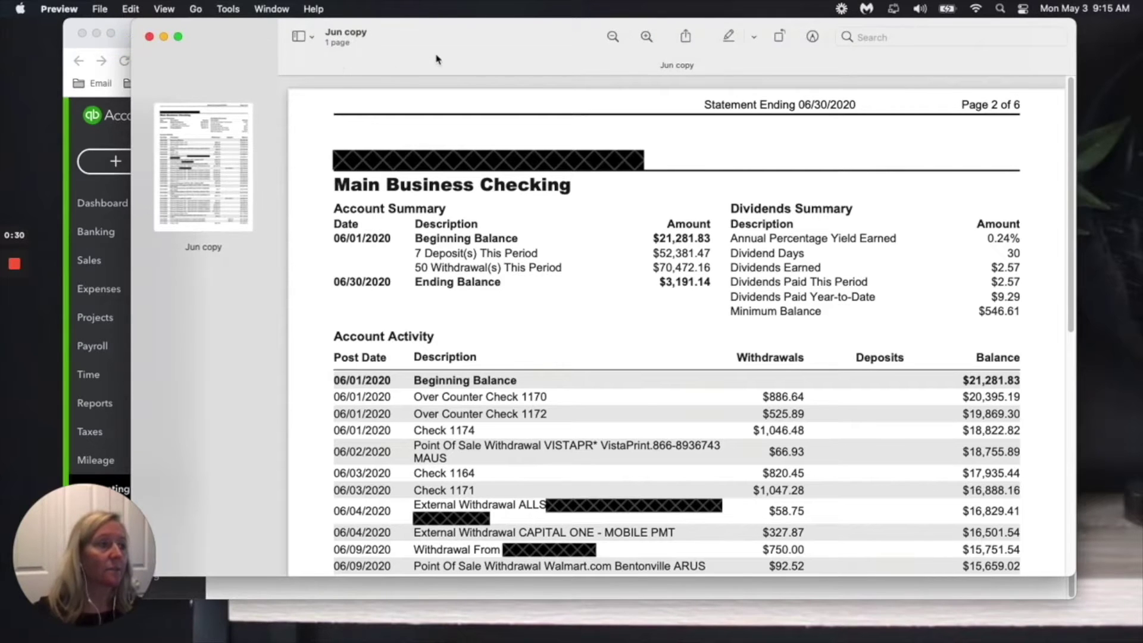
pyautogui.moveTo(437, 59); pyautogui.dragTo(269, 74)
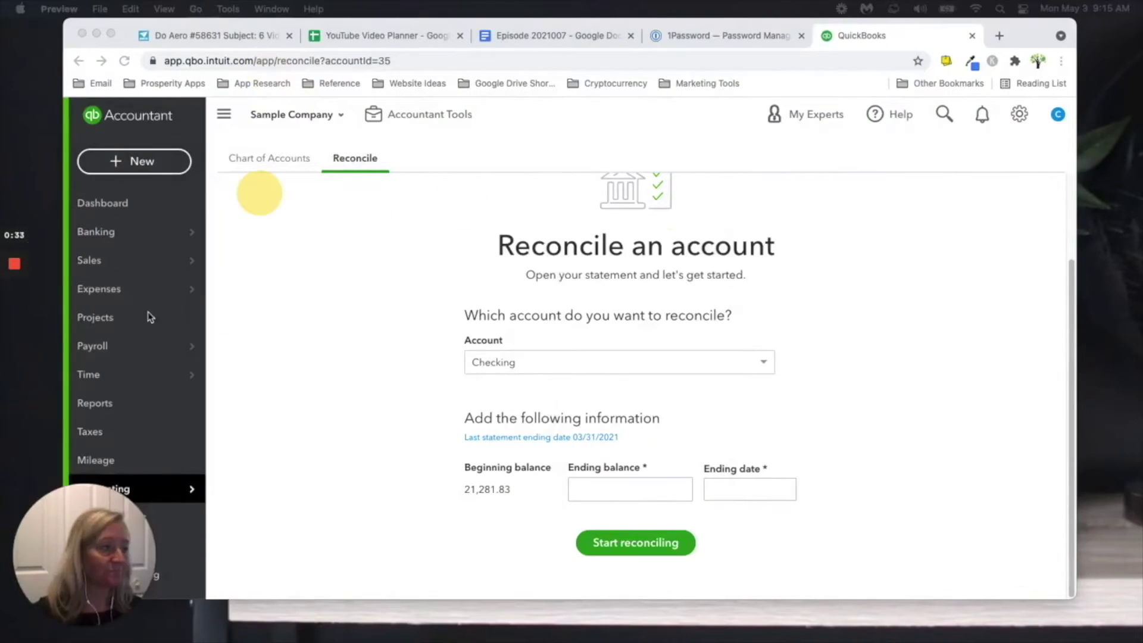
pyautogui.click(1022, 118)
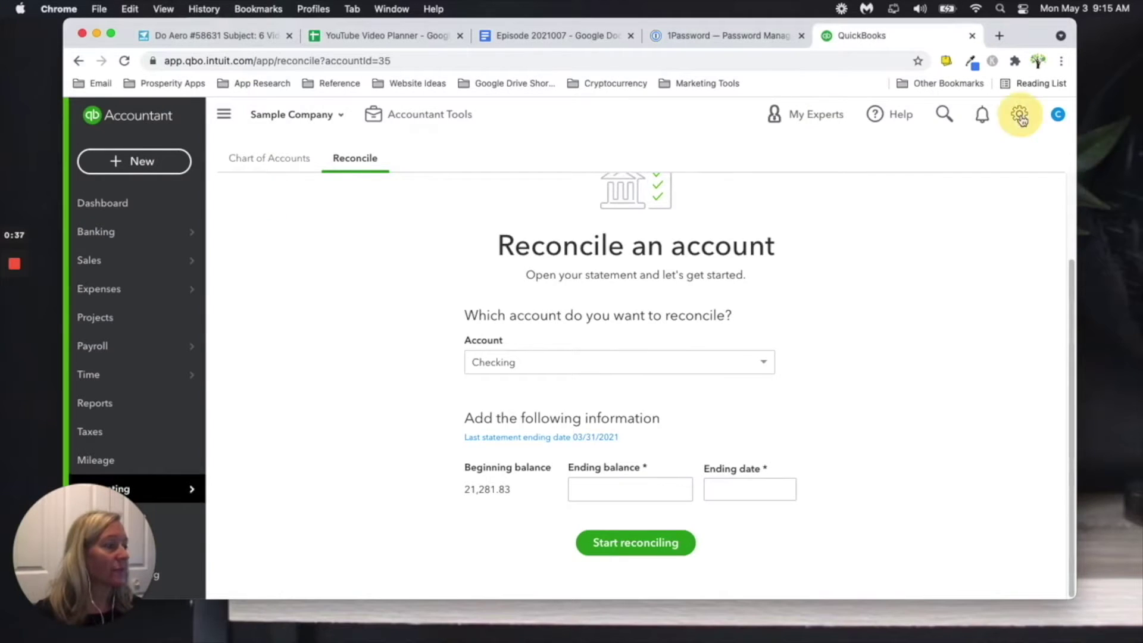
pyautogui.click(1020, 116)
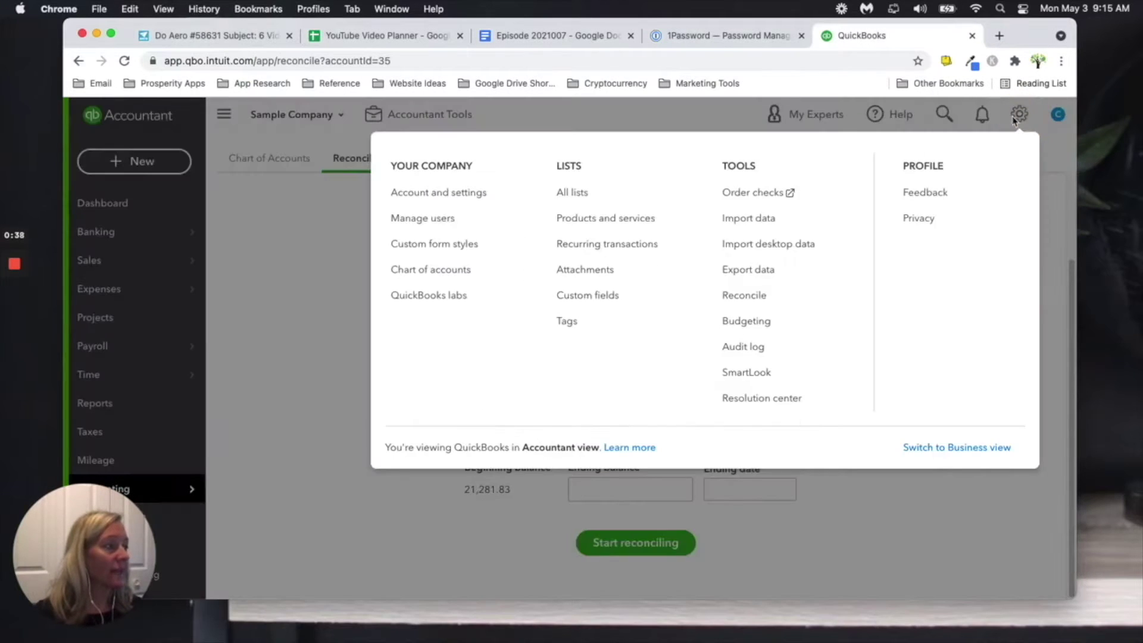
pyautogui.click(742, 297)
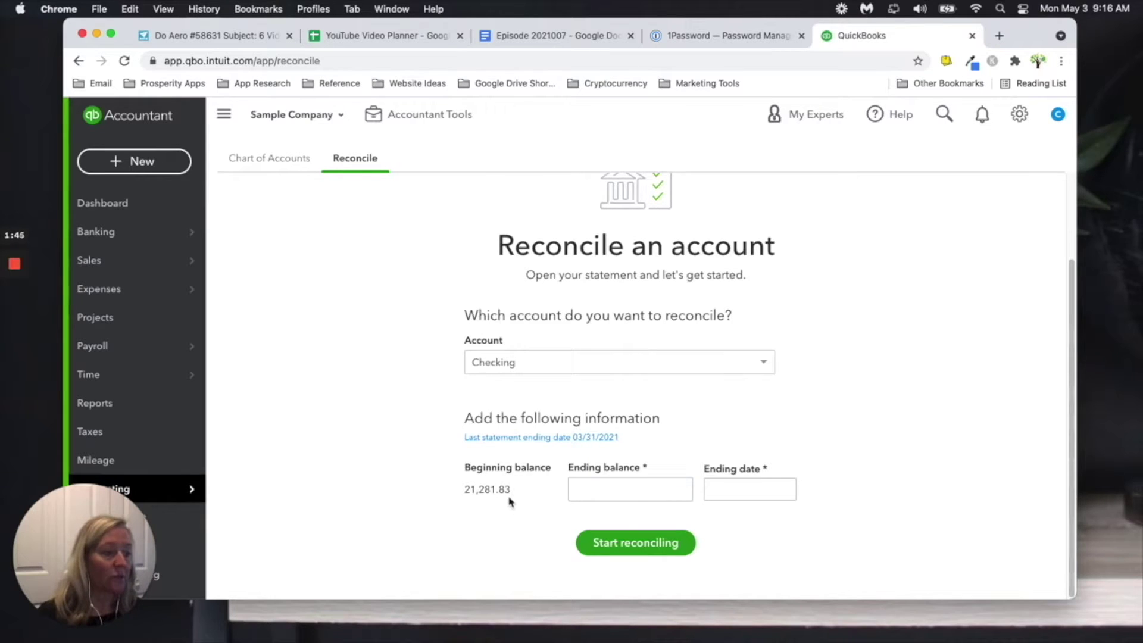
# Step: Consult the bank statement, enter an ending balance of 3,191.14 and ending date of 04/30/21, and start reconciling the Checking account
pyautogui.moveTo(0, 209); pyautogui.dragTo(514, 111)
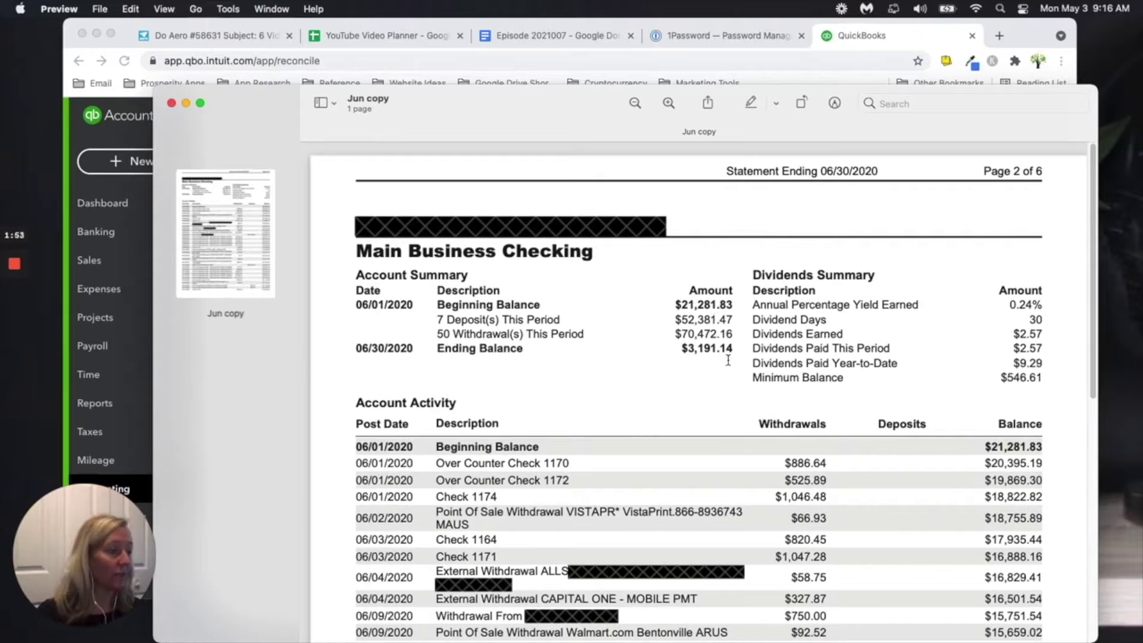
pyautogui.moveTo(668, 167); pyautogui.dragTo(625, 170)
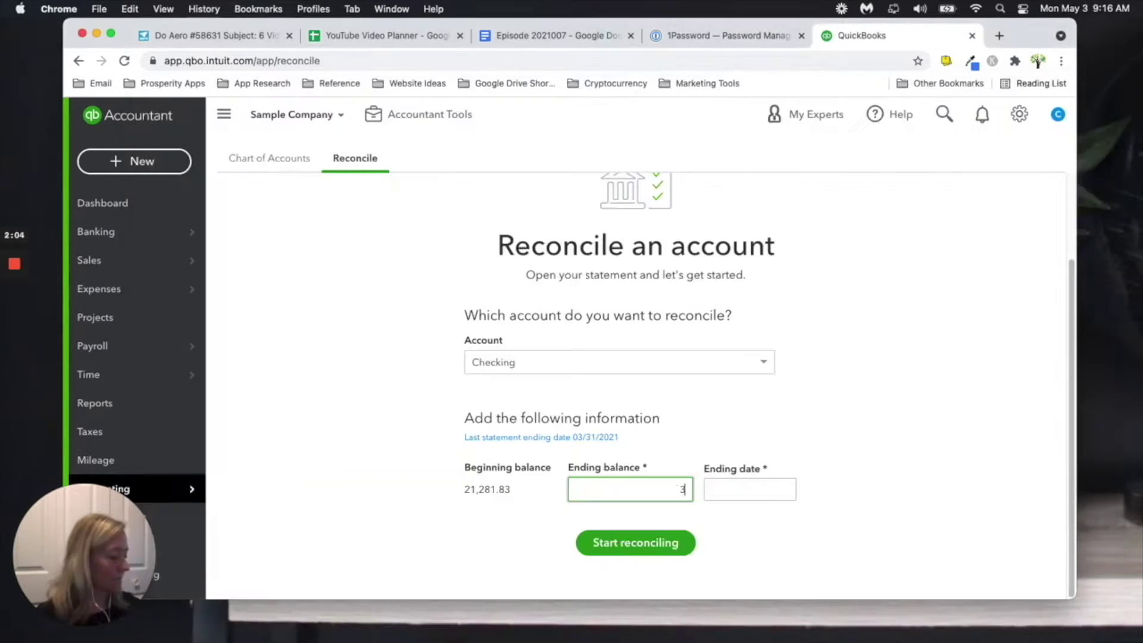
pyautogui.write('3191.14')
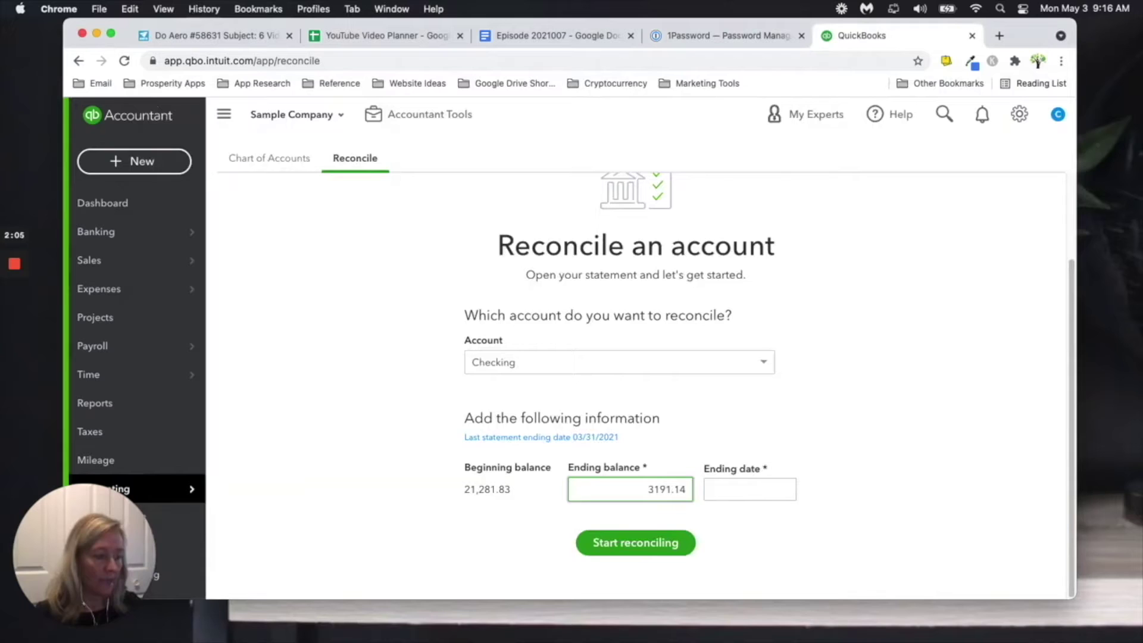
pyautogui.click(749, 489)
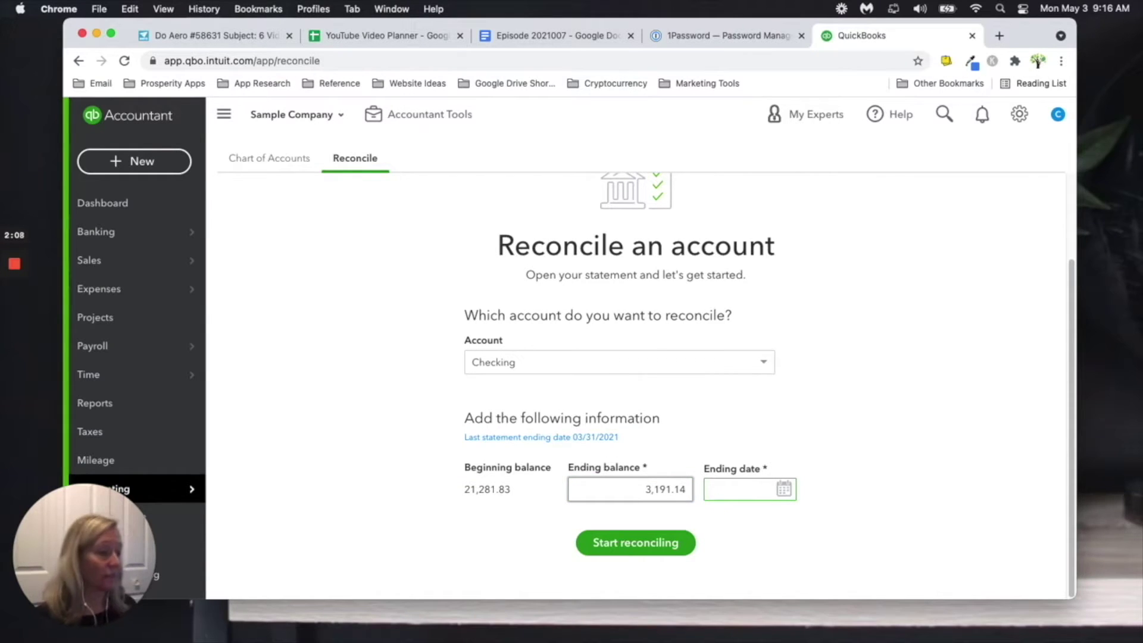
pyautogui.write('0')
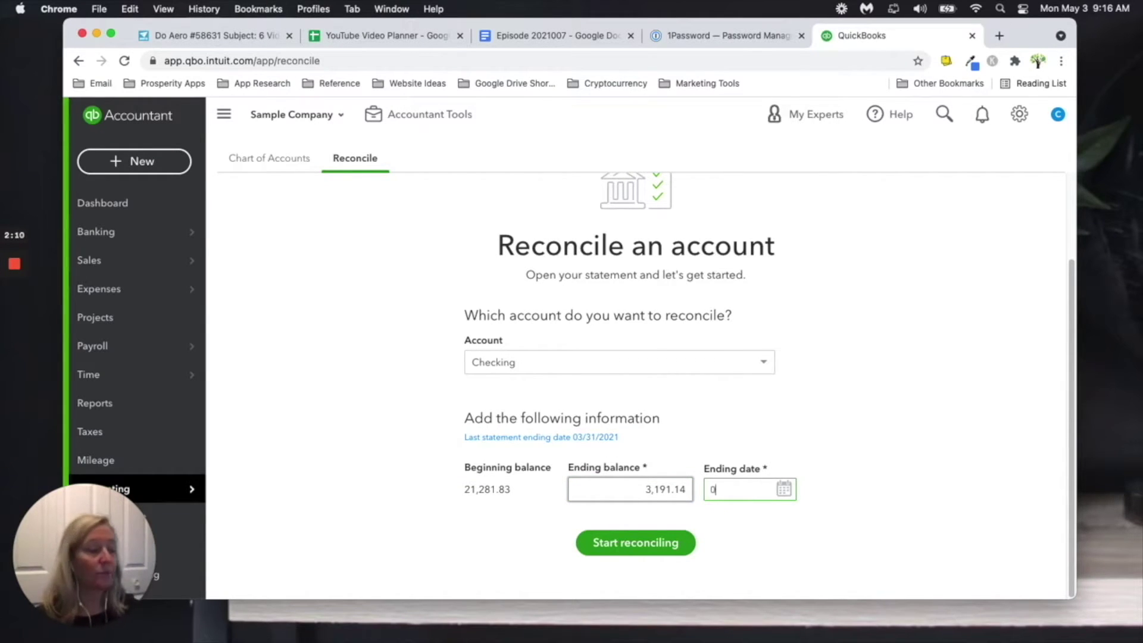
pyautogui.write('43021')
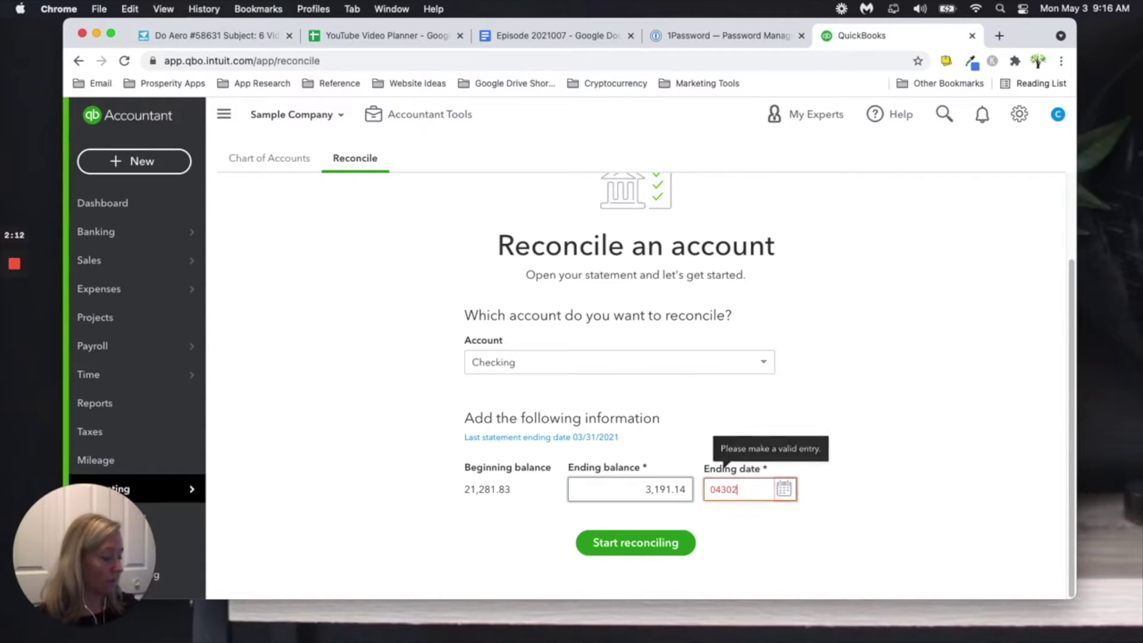
pyautogui.click(635, 543)
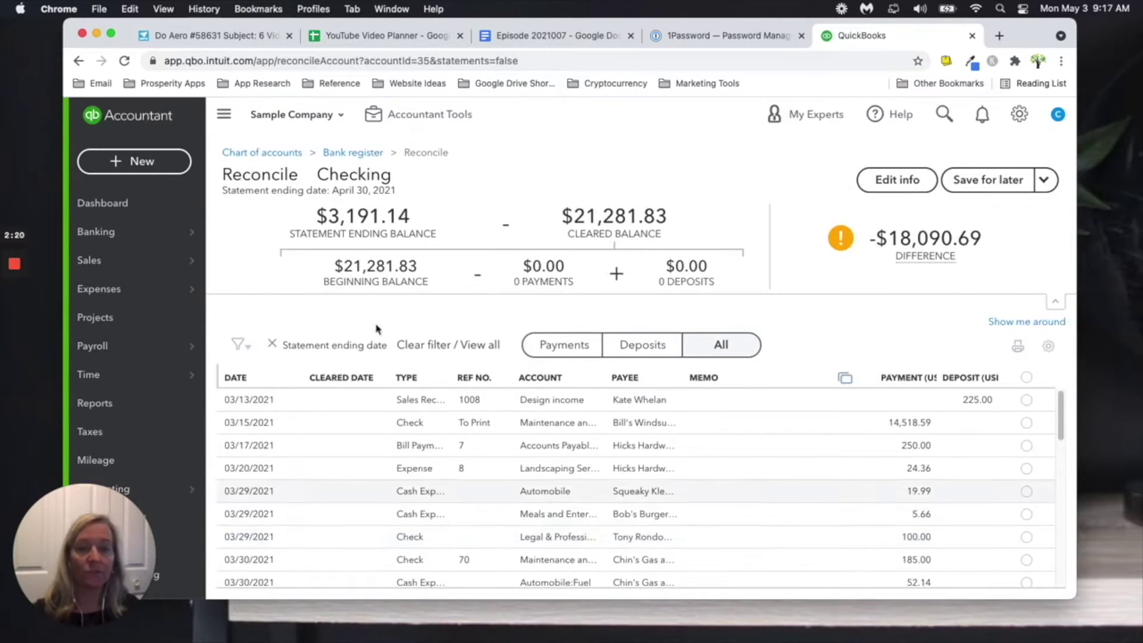
# Step: Compare with the bank statement and mark the Hicks Hardware payments of 250.00 and 24.36 as cleared
pyautogui.press('super+Tab')
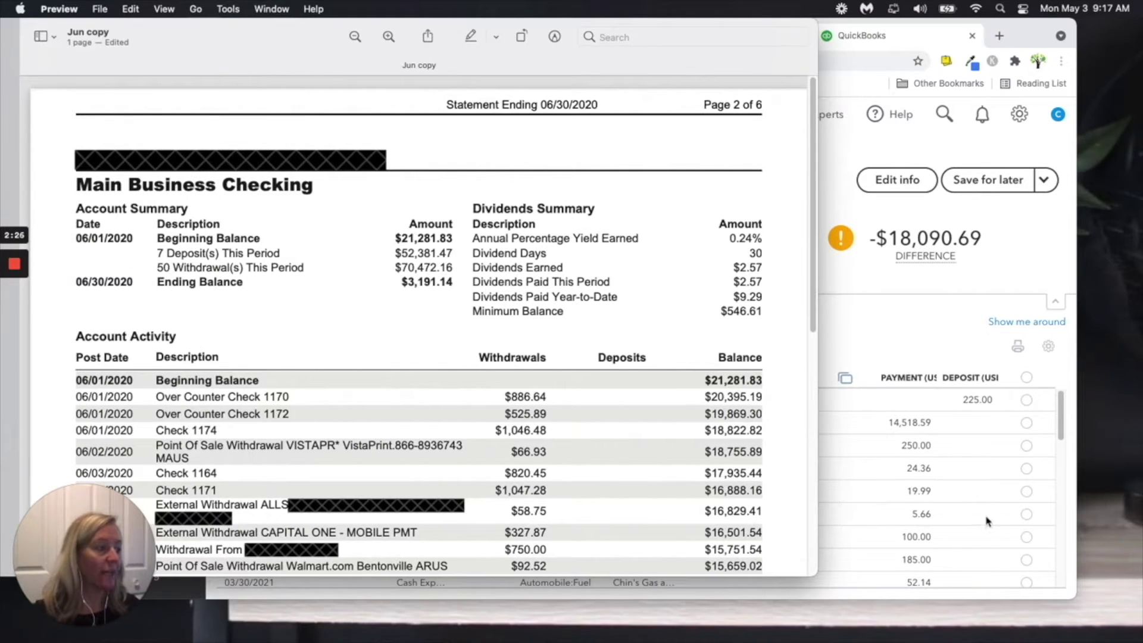
pyautogui.click(1032, 449)
pyautogui.click(1026, 469)
pyautogui.click(1027, 446)
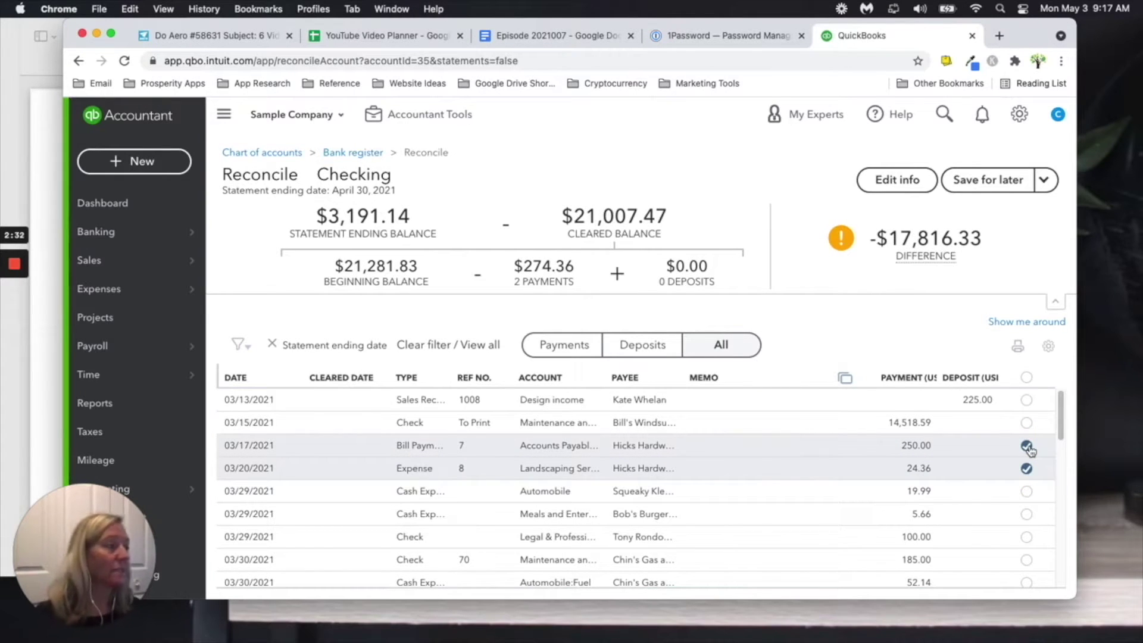
# Step: Mark all listed transactions as cleared in the Checking reconciliation and confirm the selection
pyautogui.moveTo(959, 241)
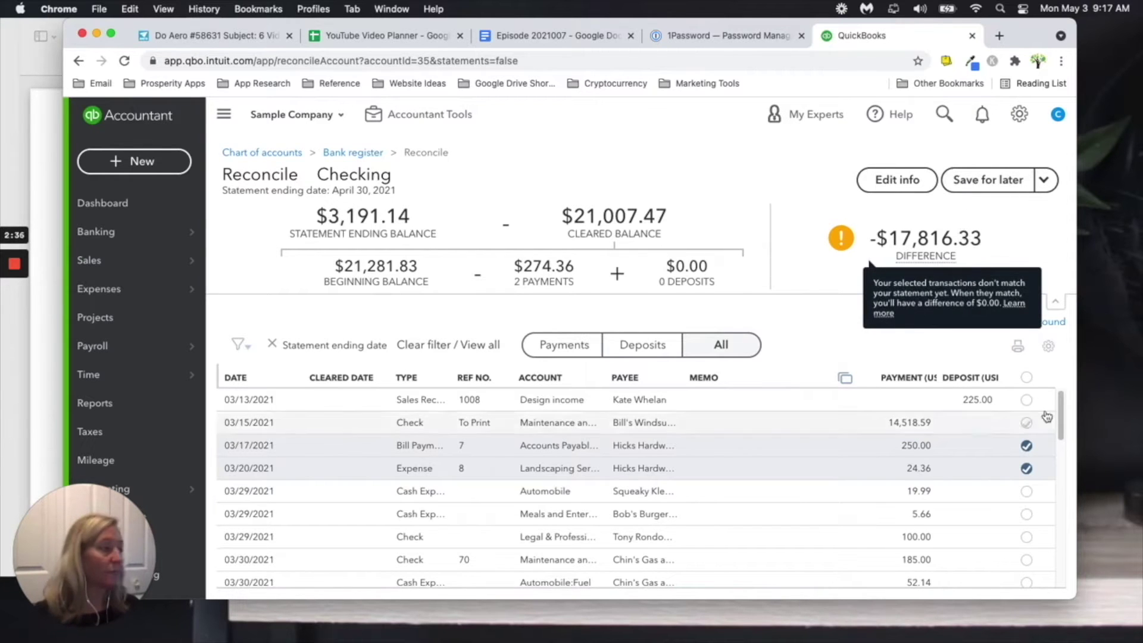
pyautogui.click(1027, 378)
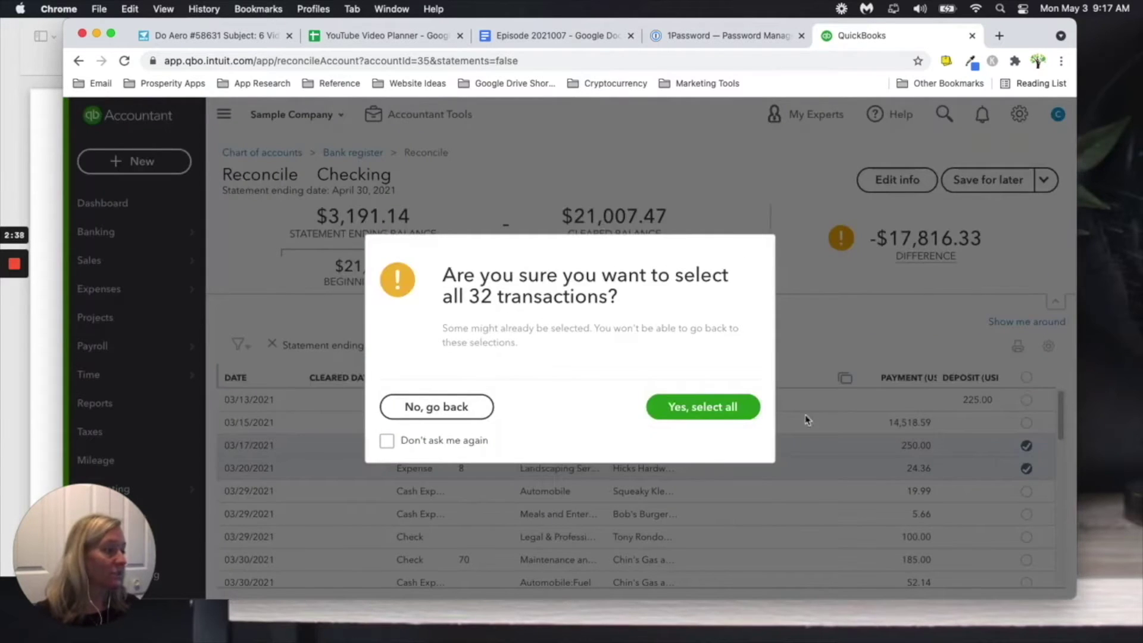
pyautogui.click(739, 410)
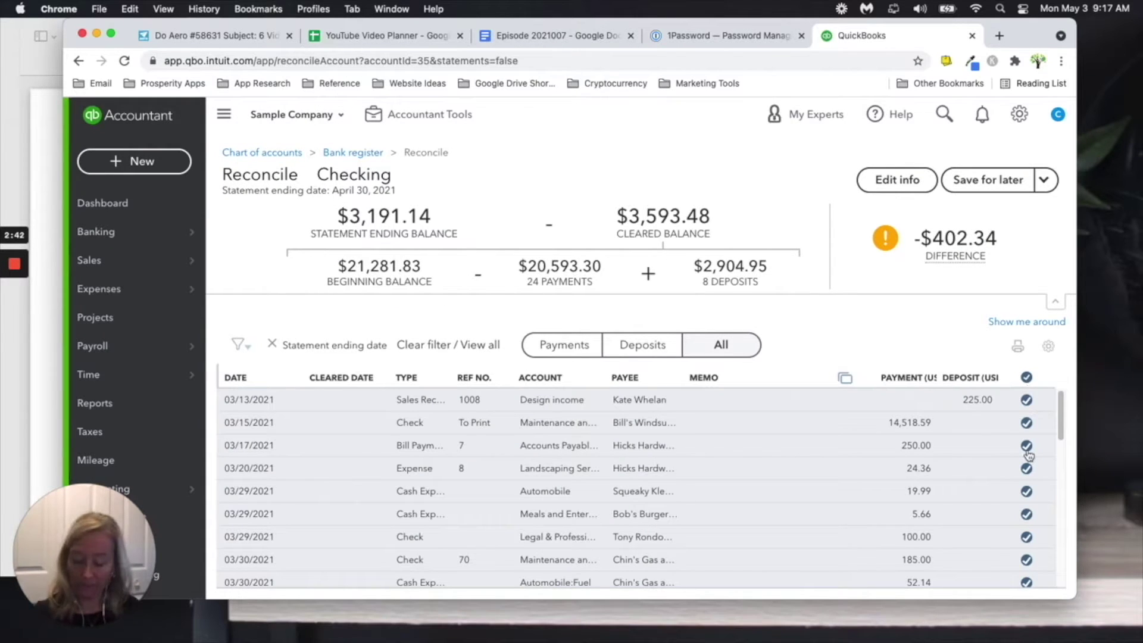
# Step: Unmark the 5.66 payment dated 03/29/2021 and the 408.00 deposit dated 04/06/2021 in the reconciliation list
pyautogui.click(1028, 514)
pyautogui.scroll(-1, 1031, 514)
pyautogui.scroll(-10, 1030, 515)
pyautogui.scroll(2, 1030, 515)
pyautogui.click(1027, 532)
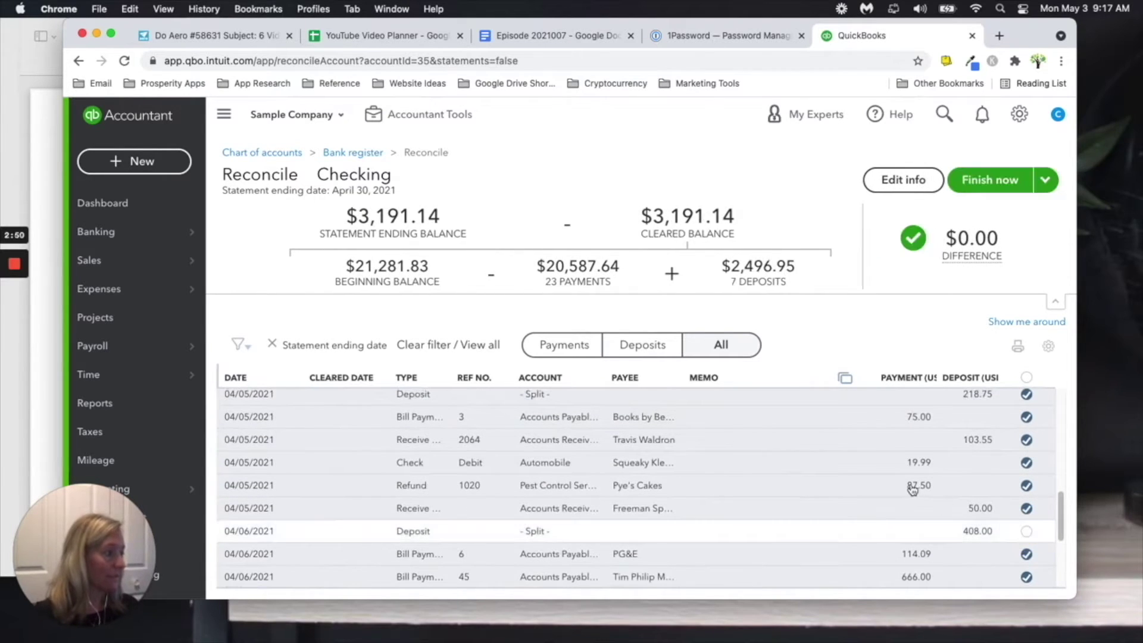
pyautogui.scroll(10, 913, 489)
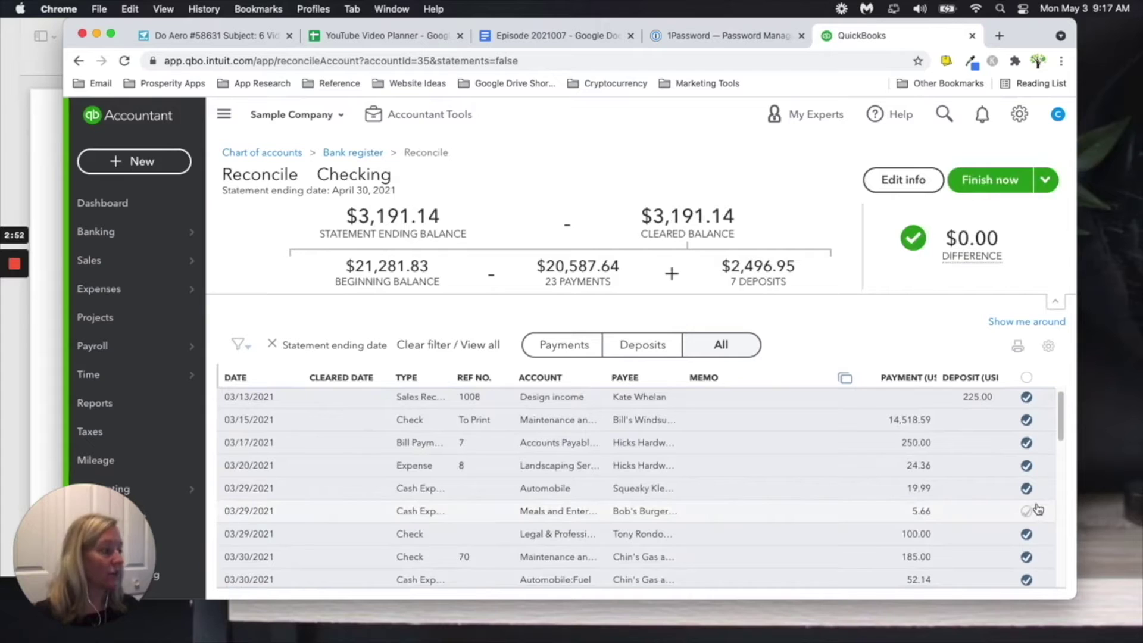
# Step: Review the transaction list, finish the Checking reconciliation and close the confirmation
pyautogui.moveTo(972, 256)
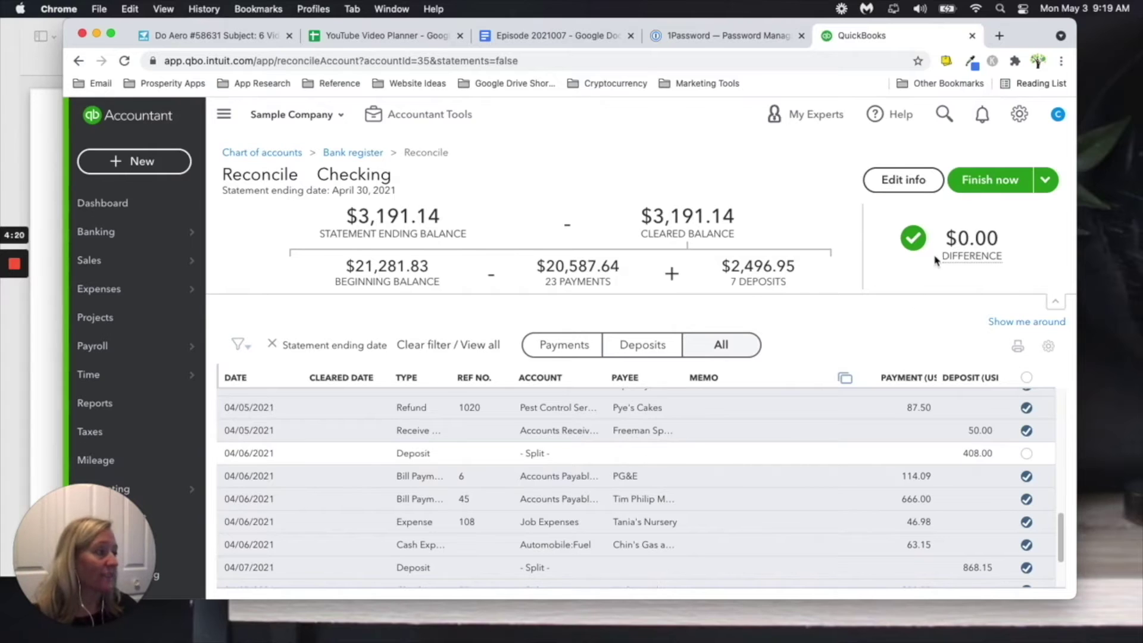
pyautogui.scroll(-3, 897, 464)
pyautogui.scroll(5, 897, 464)
pyautogui.scroll(5, 897, 464)
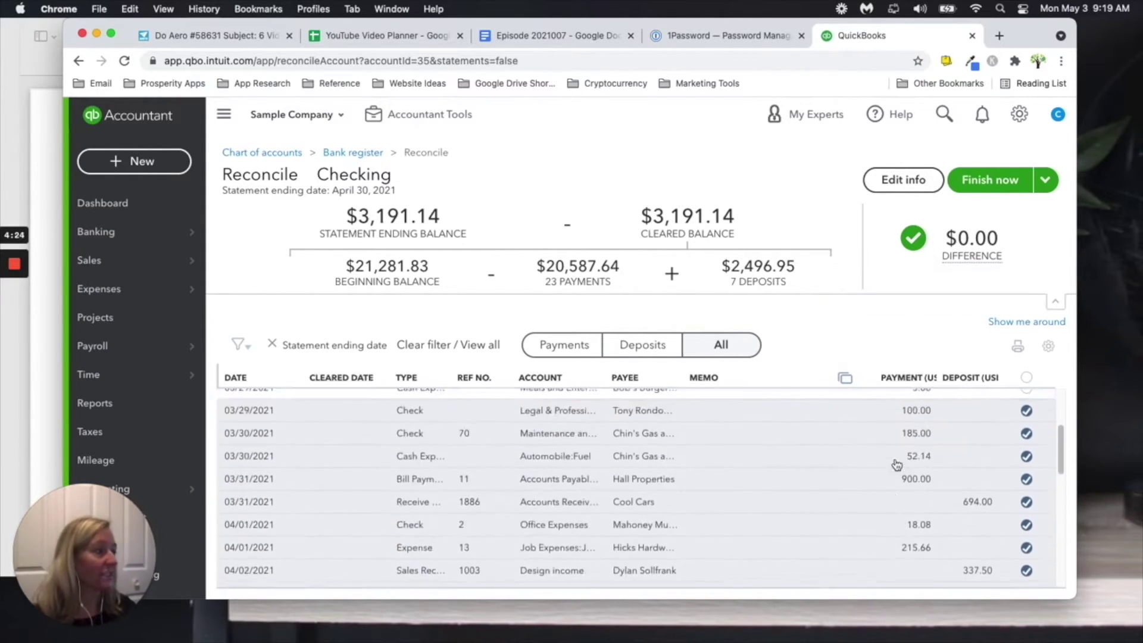
pyautogui.click(986, 181)
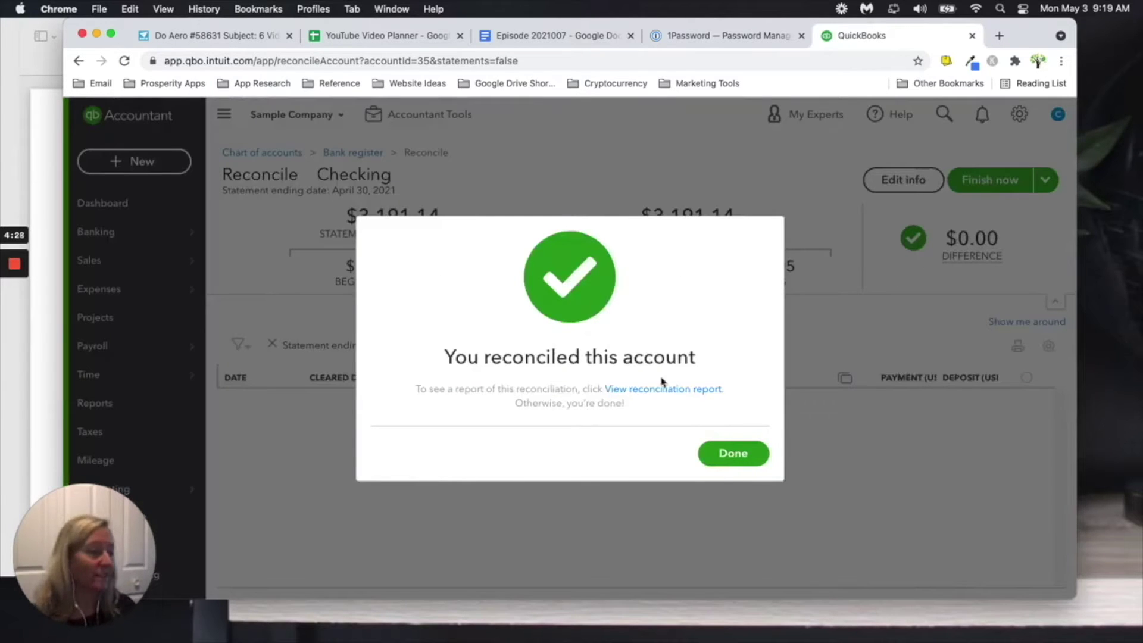
pyautogui.click(741, 455)
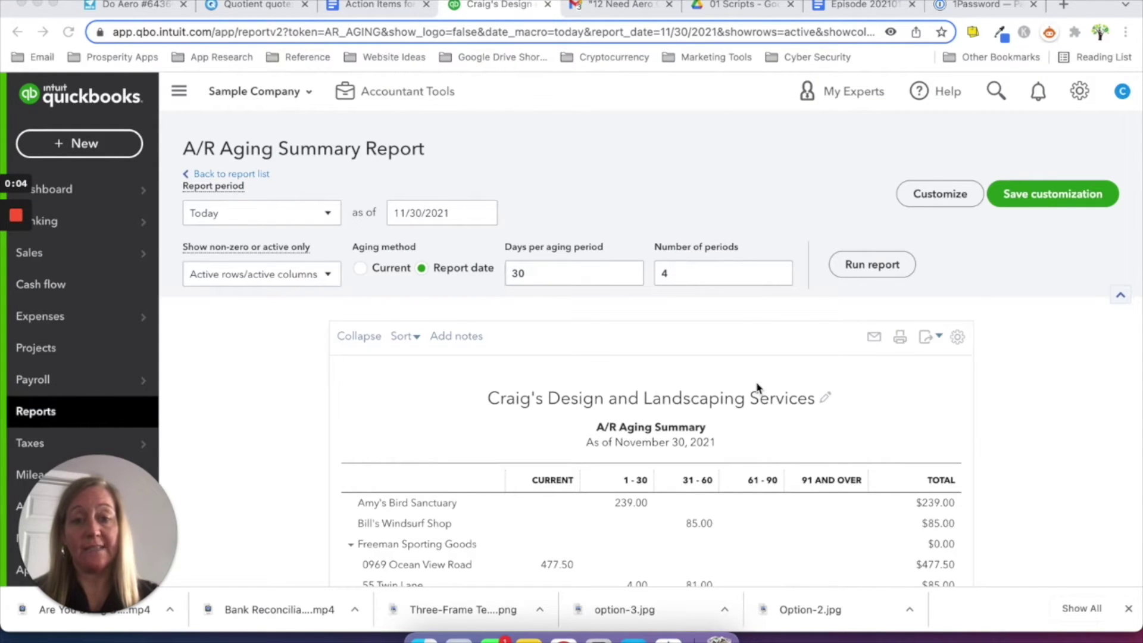
# Step: Review the customer balances in the A/R Aging Summary report and open the Products and Services list
pyautogui.scroll(-4, 758, 420)
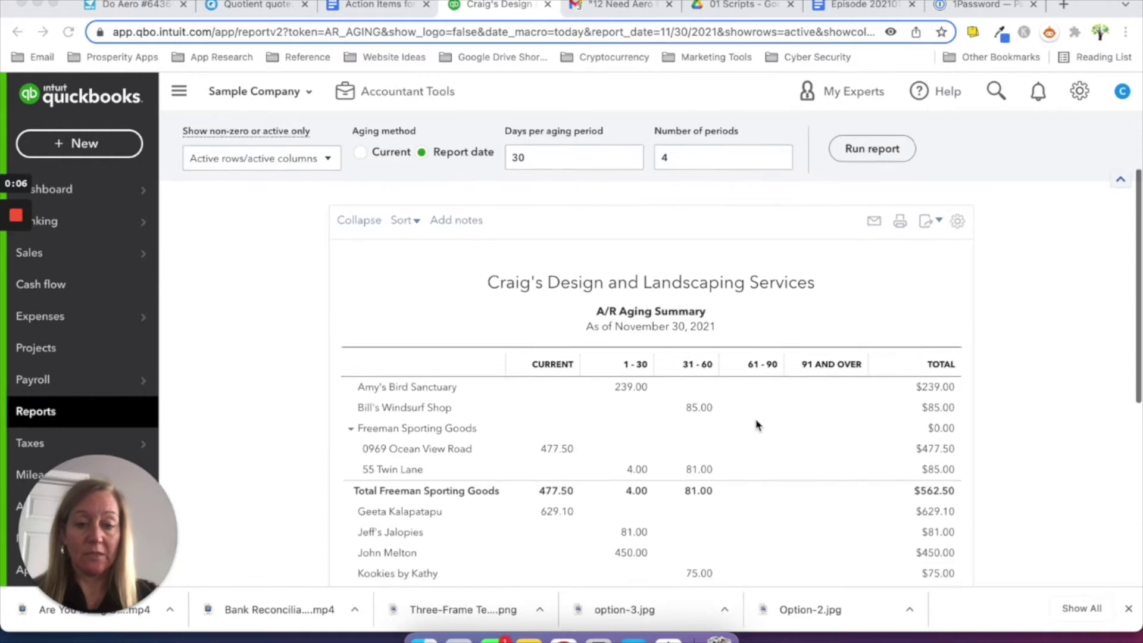
pyautogui.scroll(-1, 757, 424)
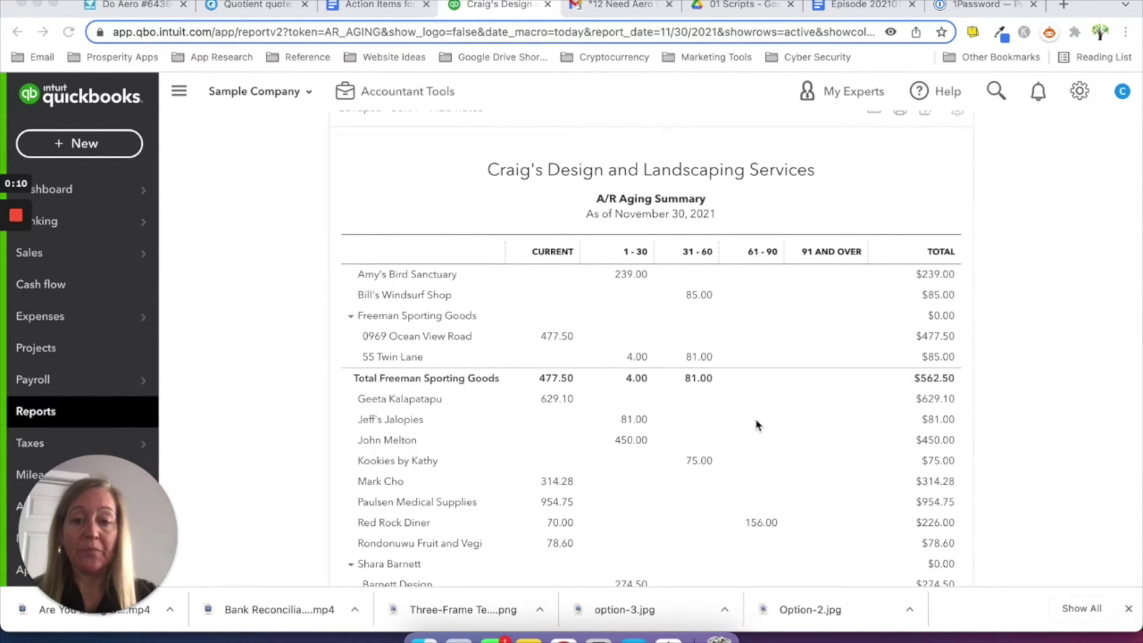
pyautogui.scroll(-3, 758, 425)
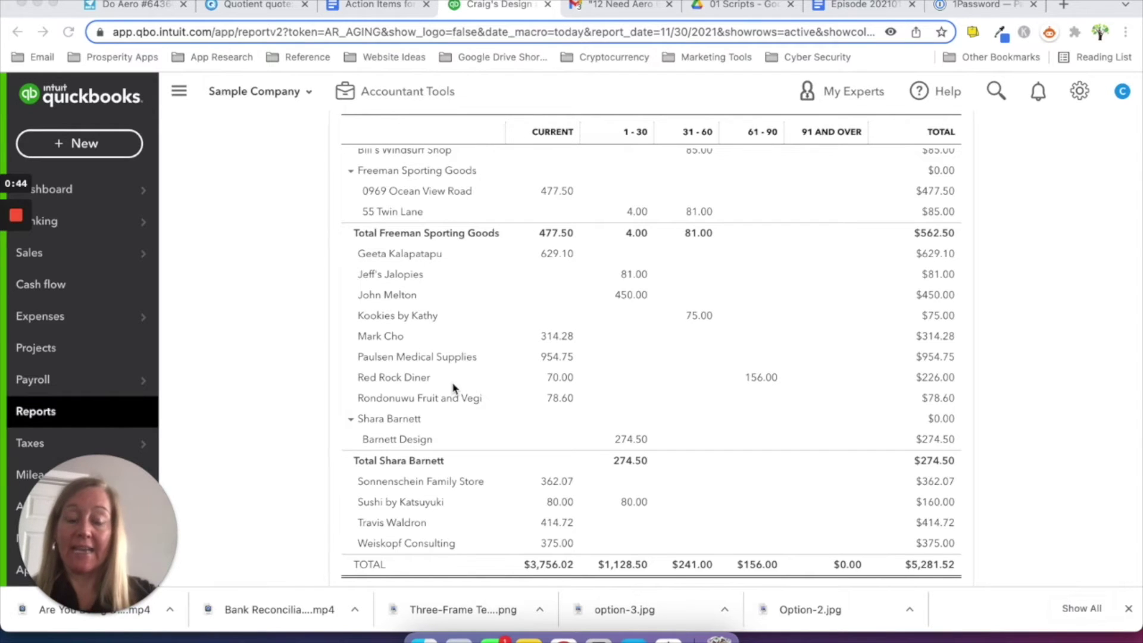
pyautogui.click(1080, 93)
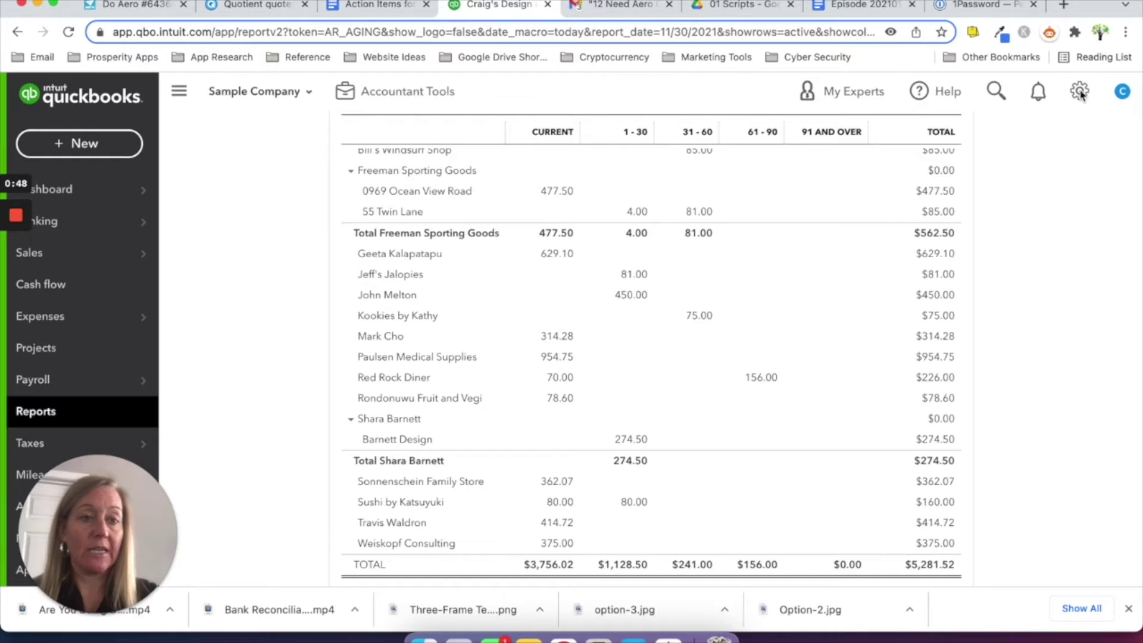
pyautogui.click(1080, 93)
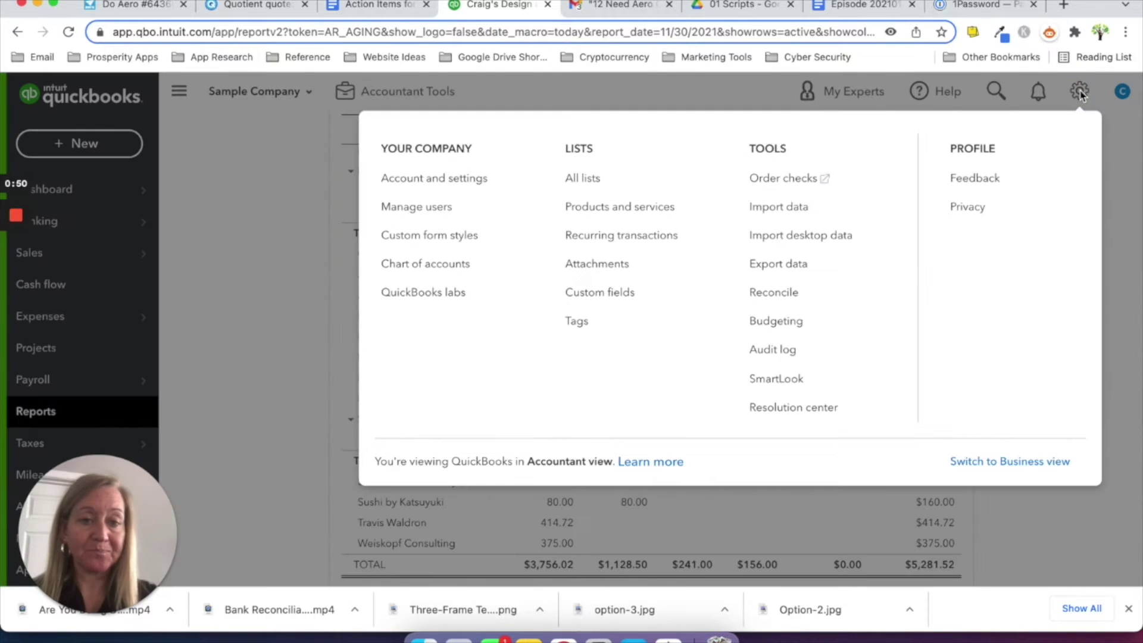
pyautogui.click(595, 207)
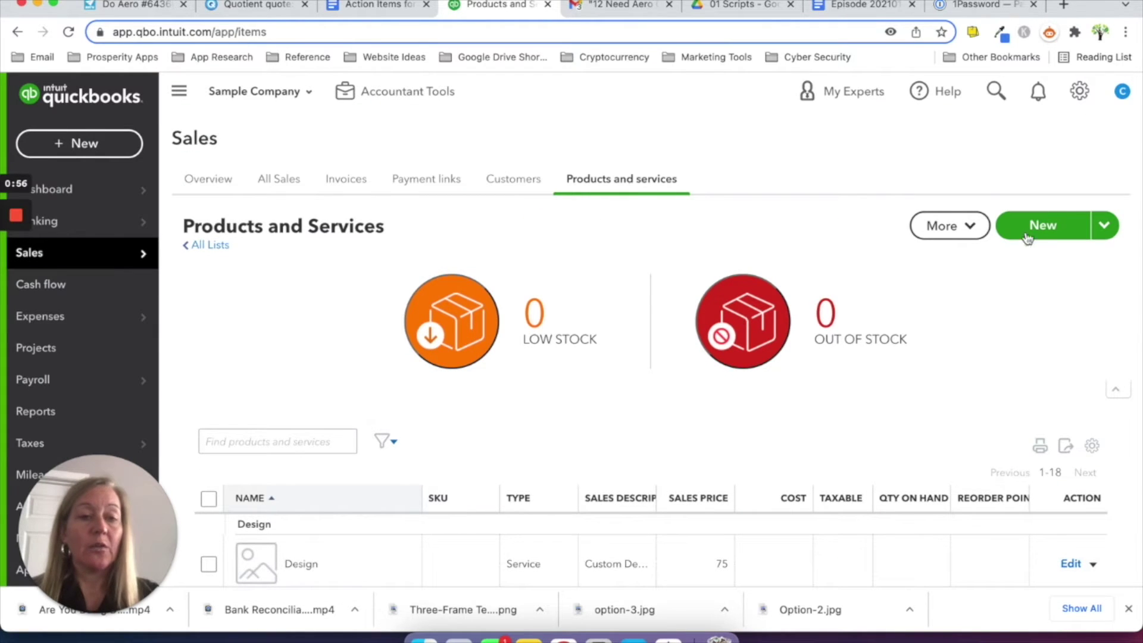
# Step: Create a new non-inventory item and name it Bad Debts
pyautogui.click(1048, 226)
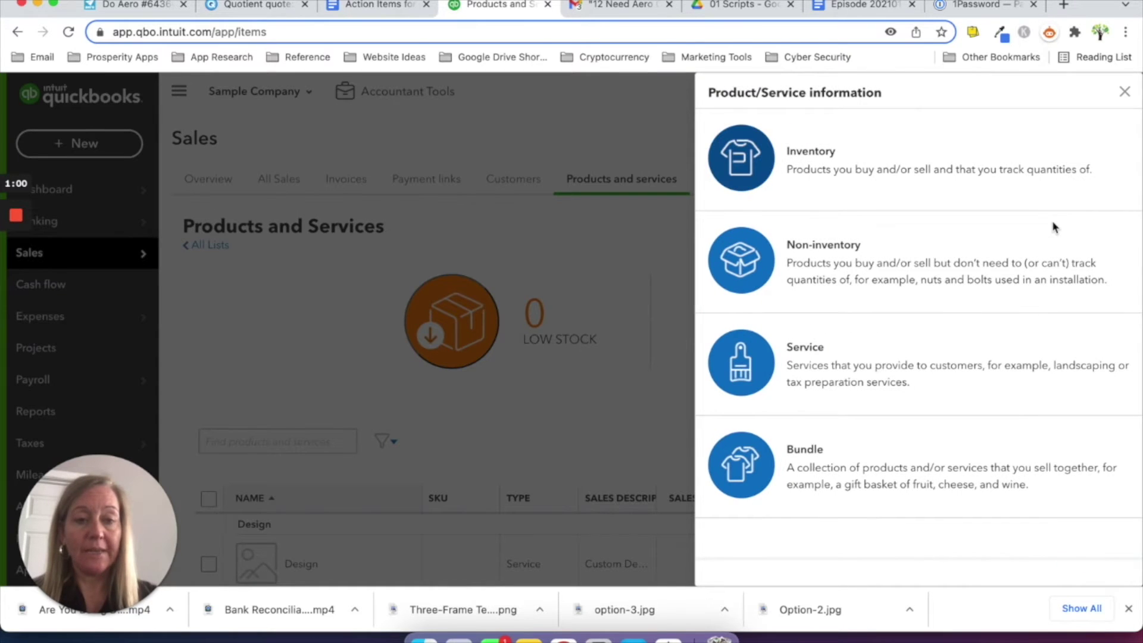
pyautogui.click(823, 256)
pyautogui.write('Bad Debts')
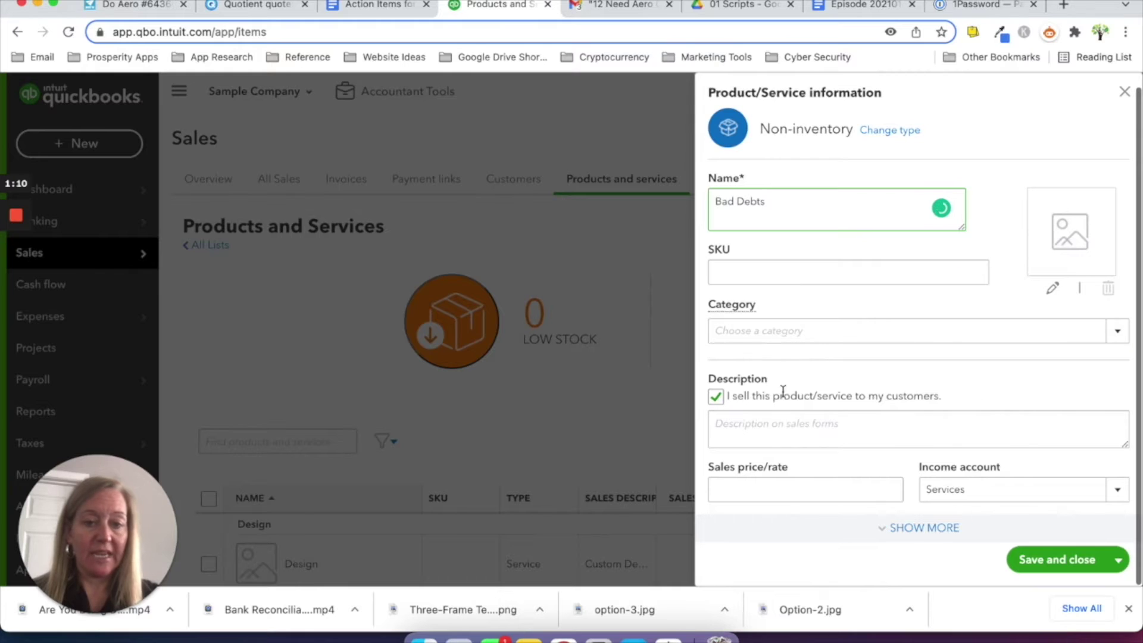
# Step: Add a new account for the item's income account, with account type Expenses and detail type Bad Debts
pyautogui.click(988, 489)
pyautogui.click(1117, 492)
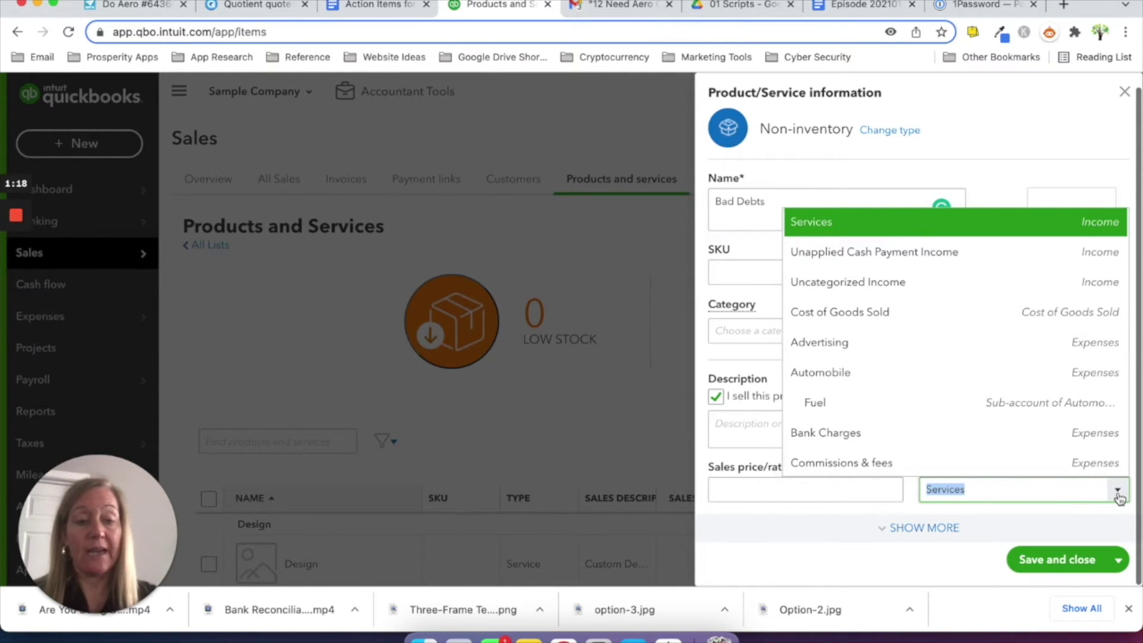
pyautogui.scroll(10, 1064, 314)
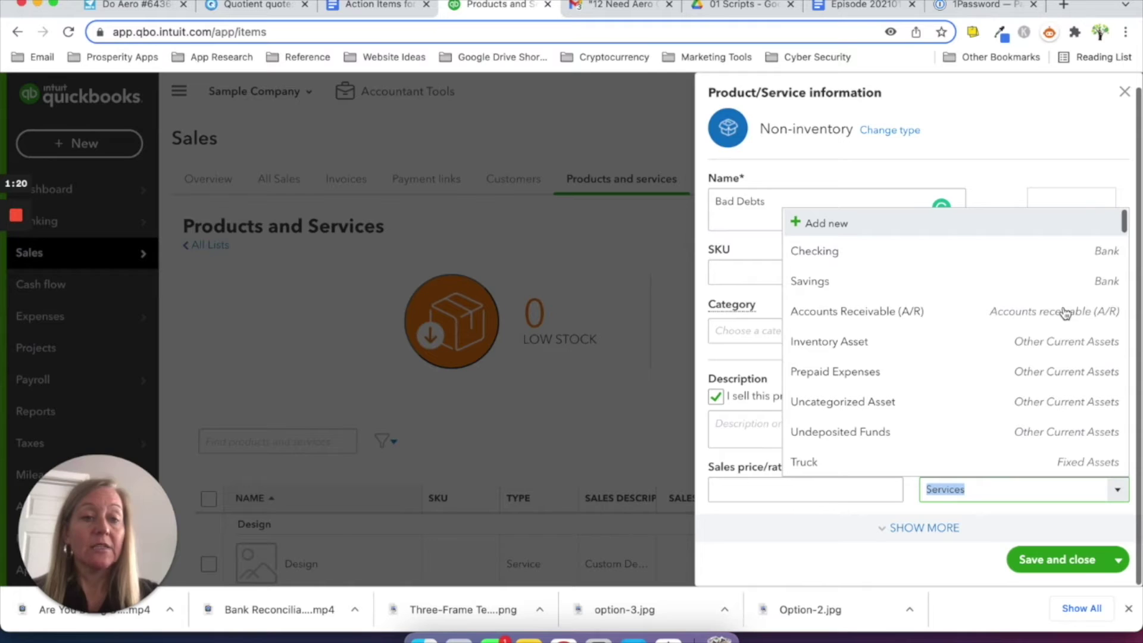
pyautogui.click(832, 226)
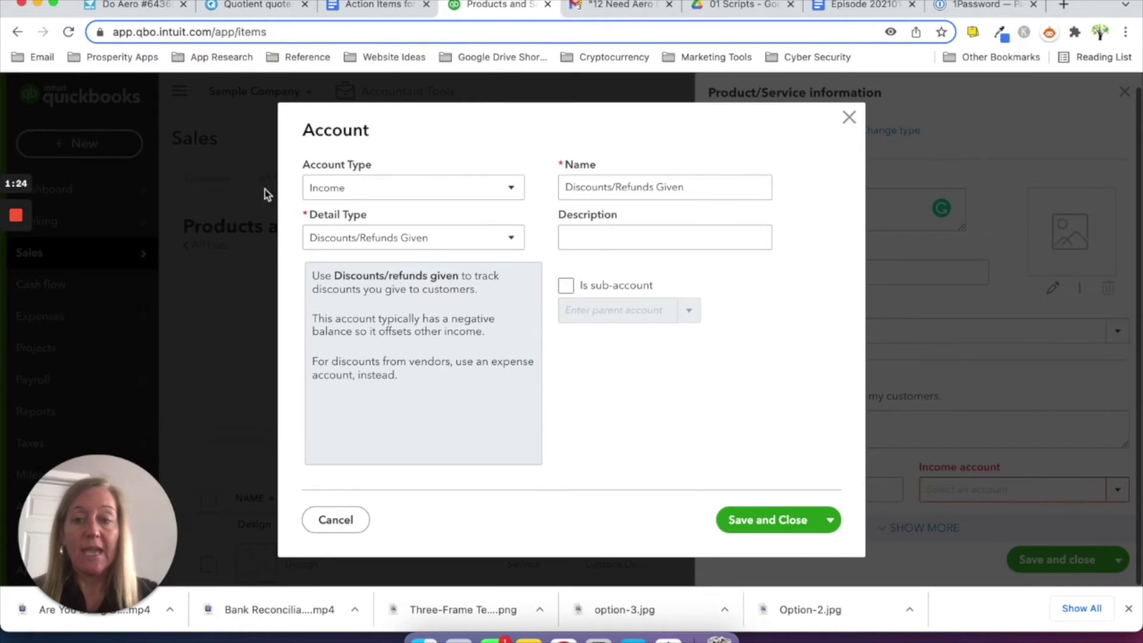
pyautogui.click(339, 189)
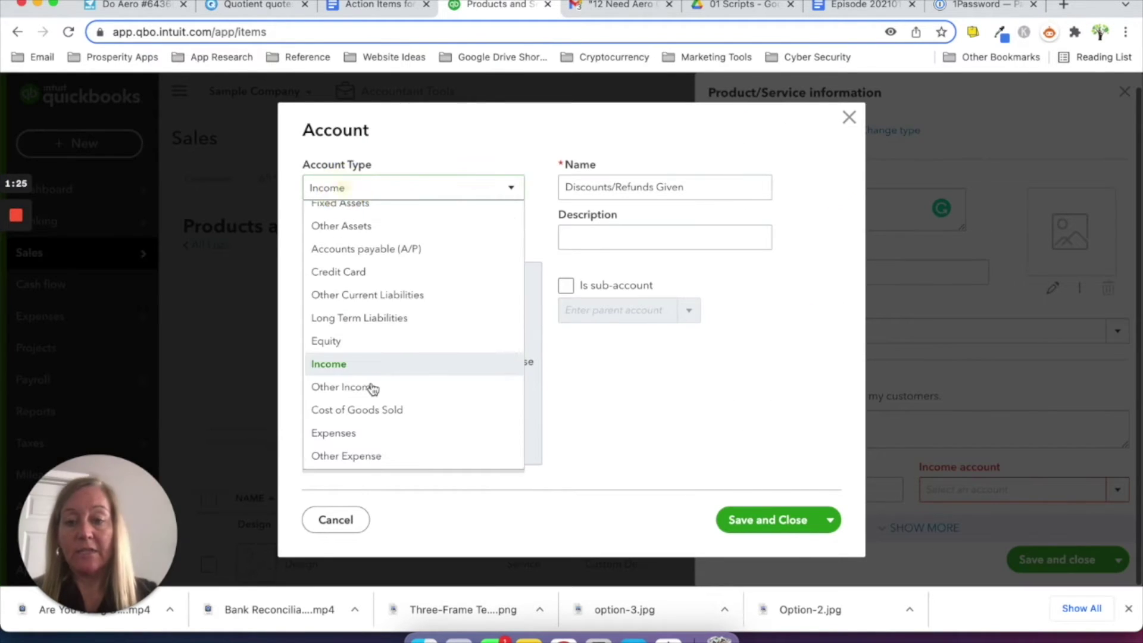
pyautogui.click(357, 433)
pyautogui.click(421, 239)
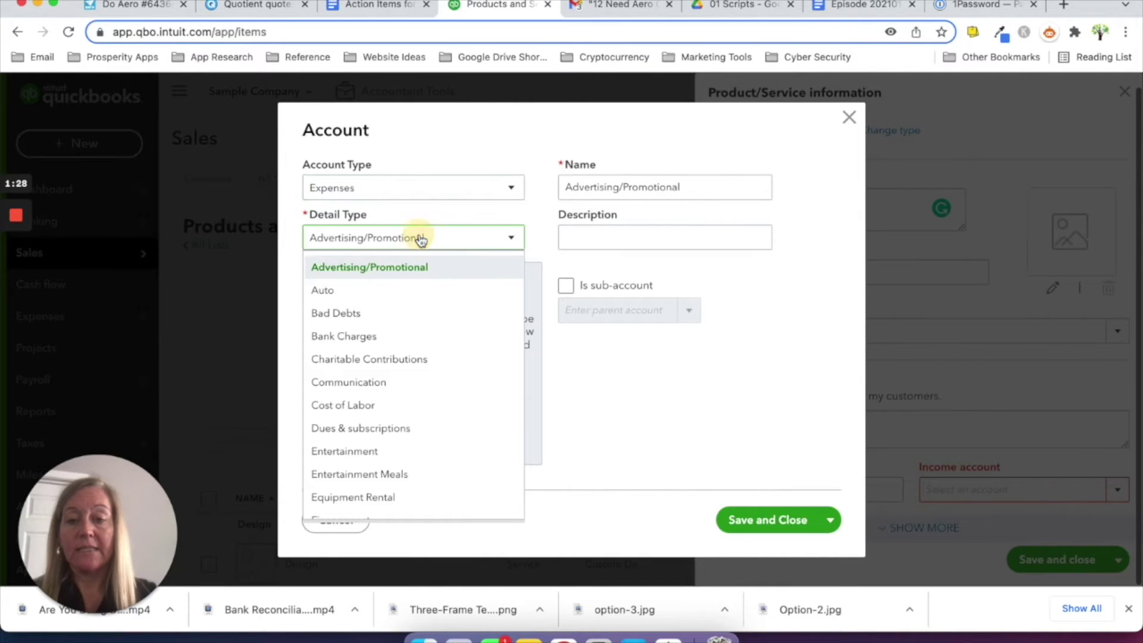
pyautogui.click(373, 315)
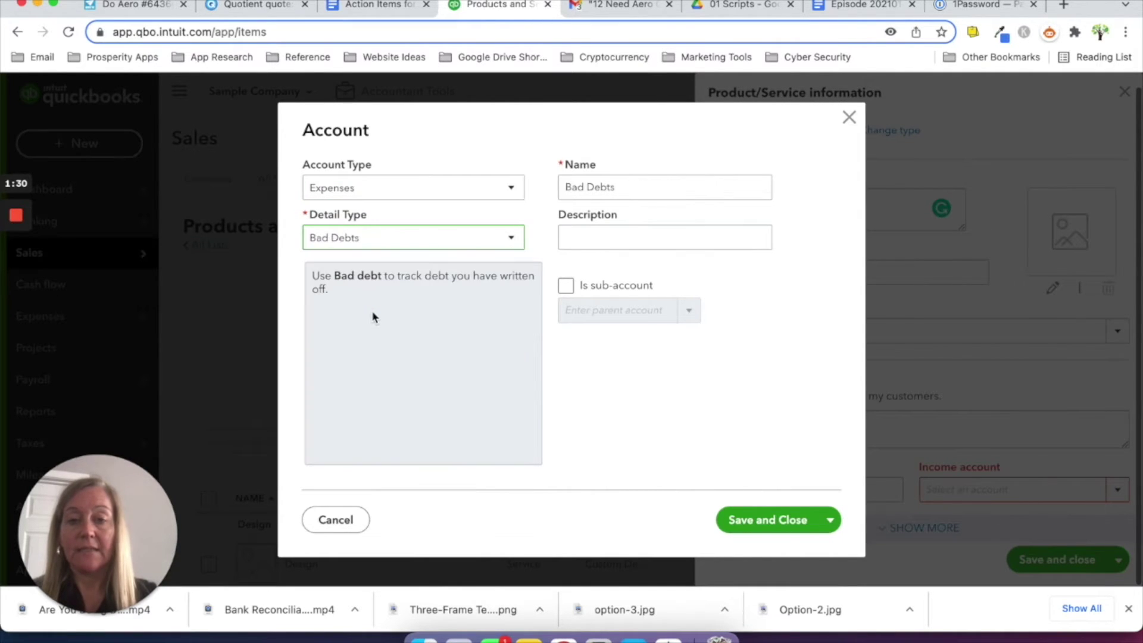
# Step: Keep Bad Debts as the account name, save the account, and save the Bad Debts item
pyautogui.click(617, 190)
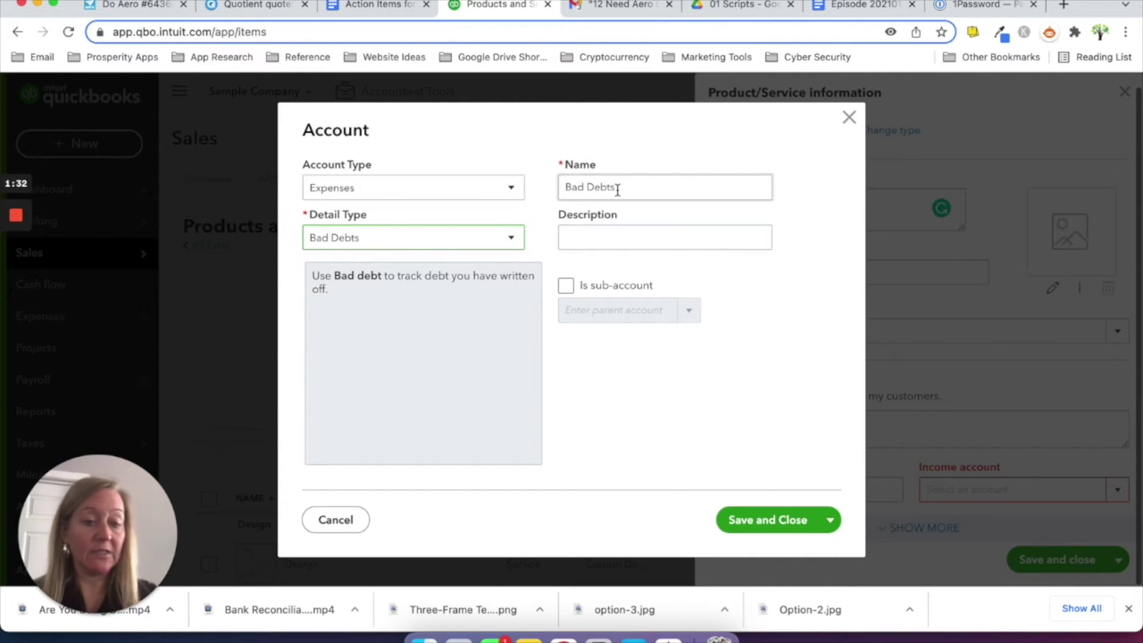
pyautogui.click(753, 533)
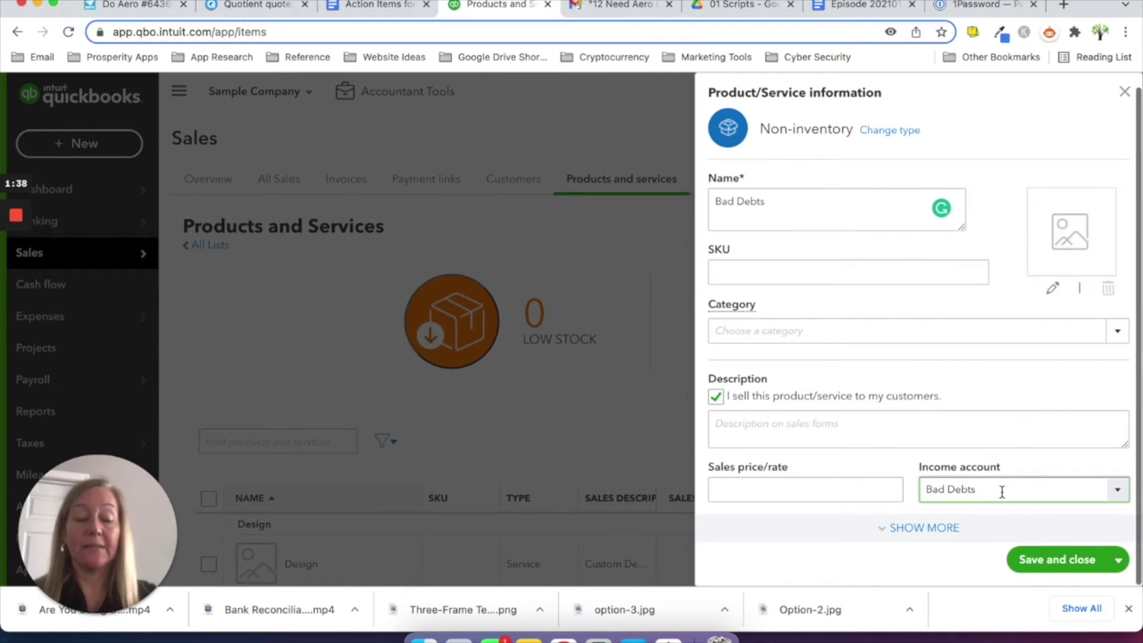
pyautogui.click(1042, 566)
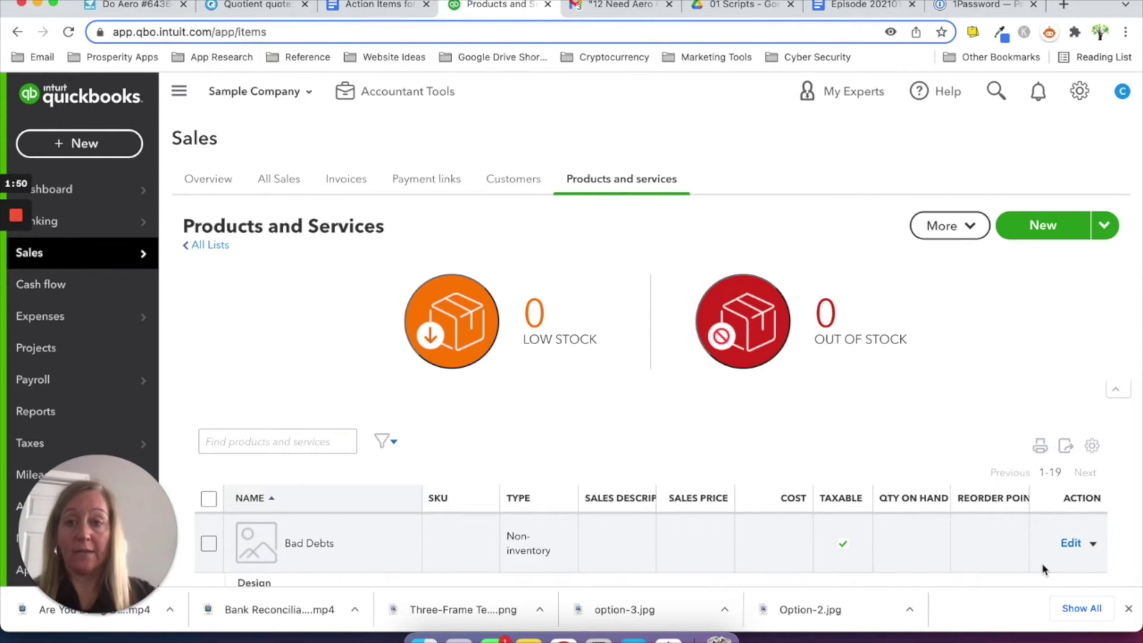
# Step: Create a new credit memo for the customer Red Rock Diner
pyautogui.click(97, 145)
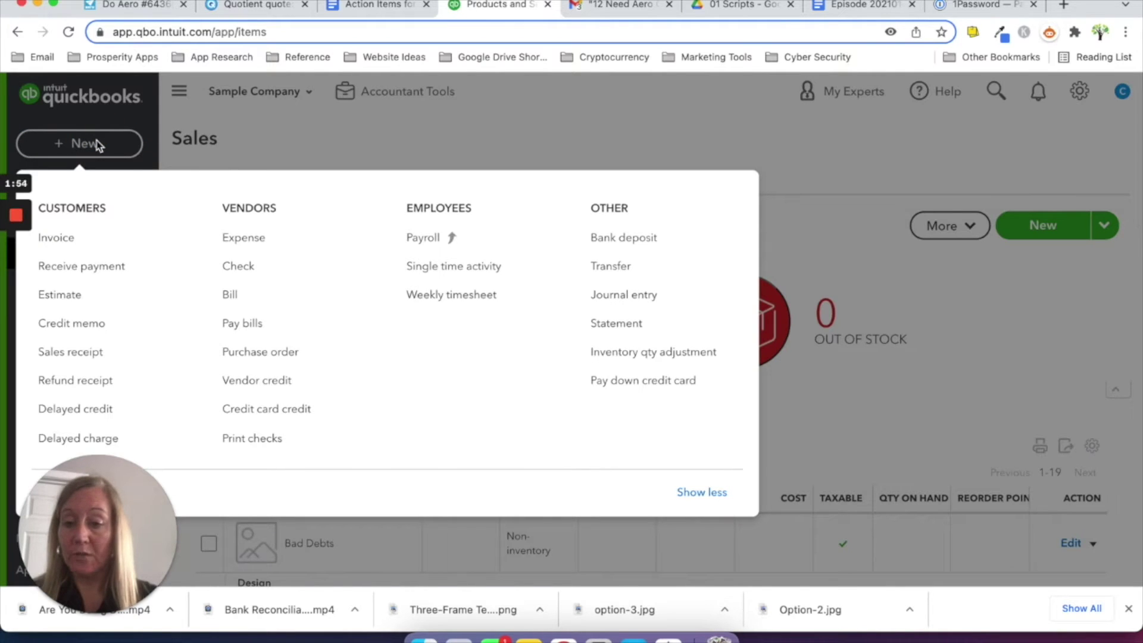
pyautogui.click(69, 325)
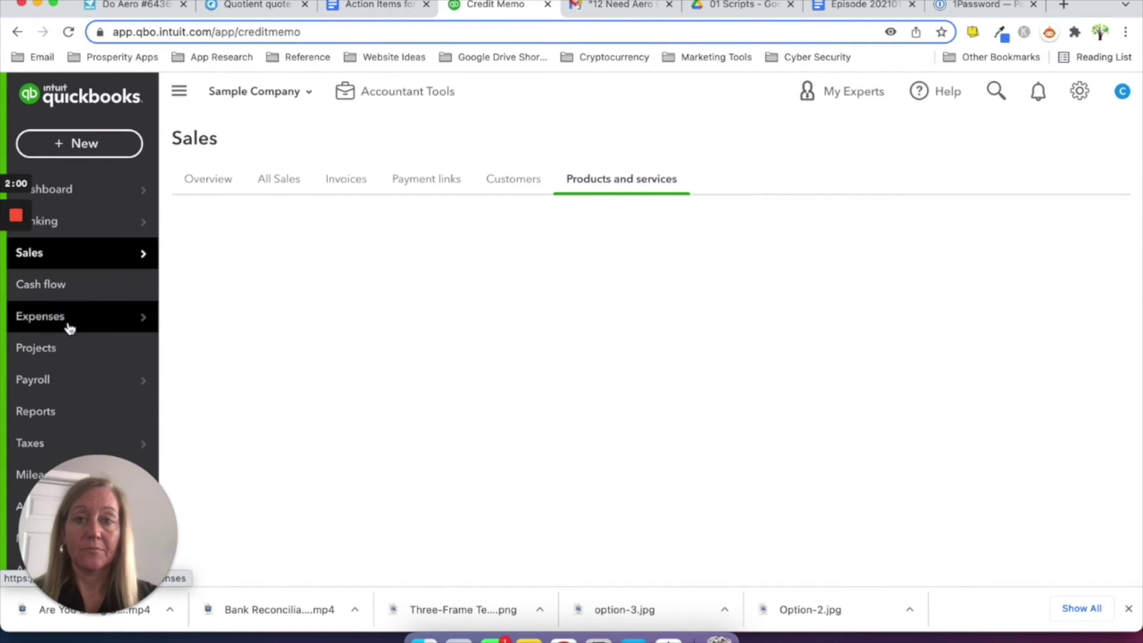
pyautogui.write('Red Rock Diner')
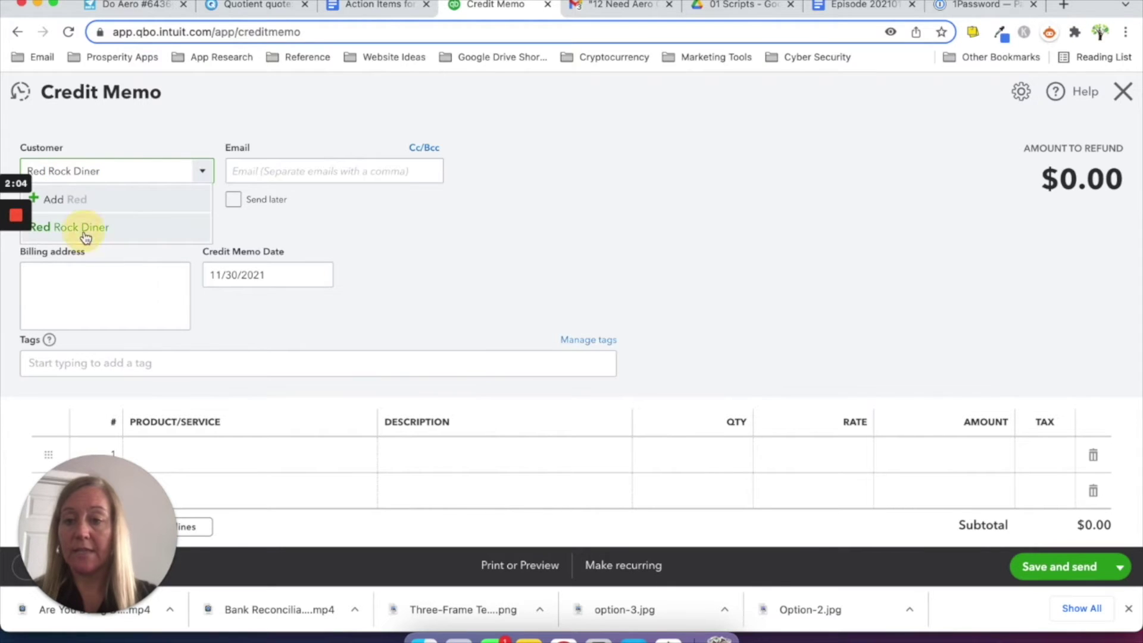
pyautogui.click(82, 227)
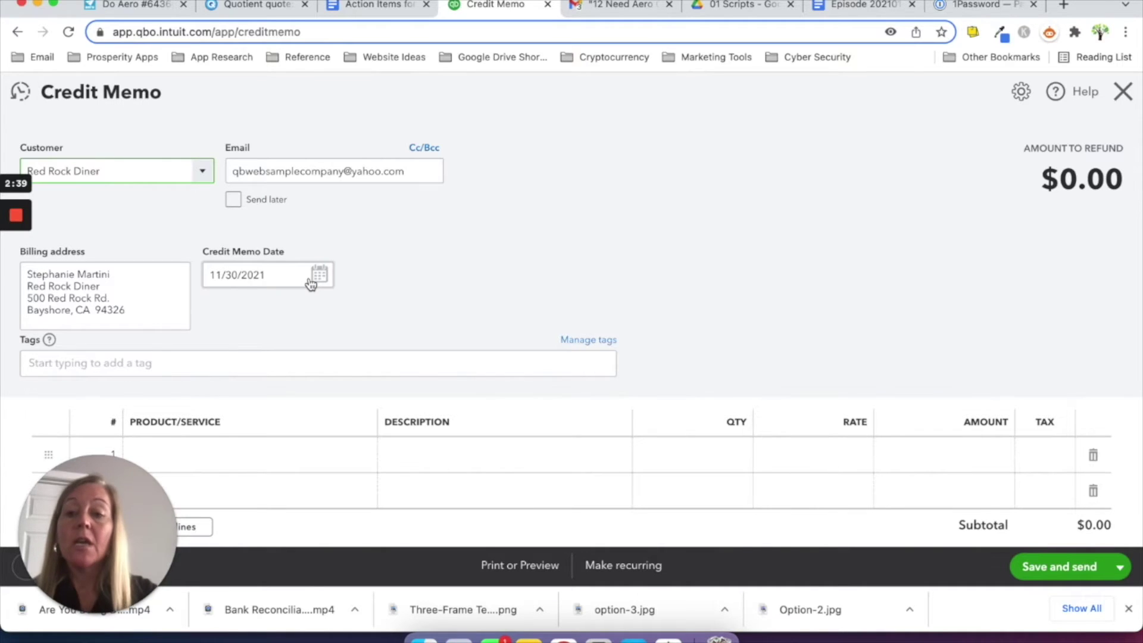
# Step: Enter Bad Debts as the first line of the credit memo with a rate of 226
pyautogui.scroll(-3, 309, 277)
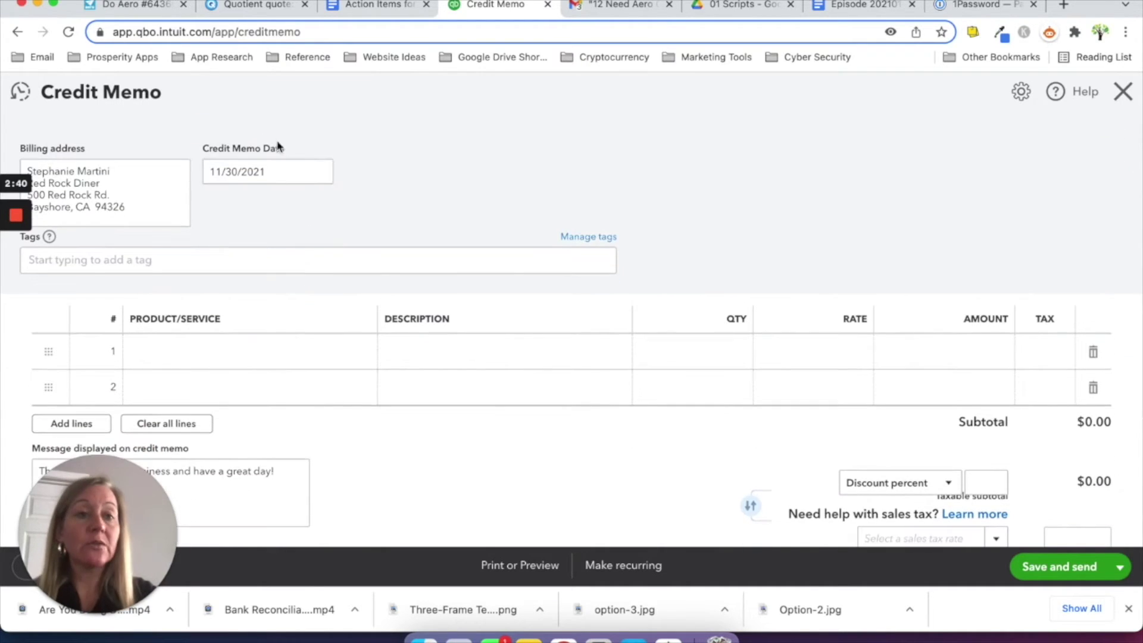
pyautogui.click(212, 352)
pyautogui.write('bad')
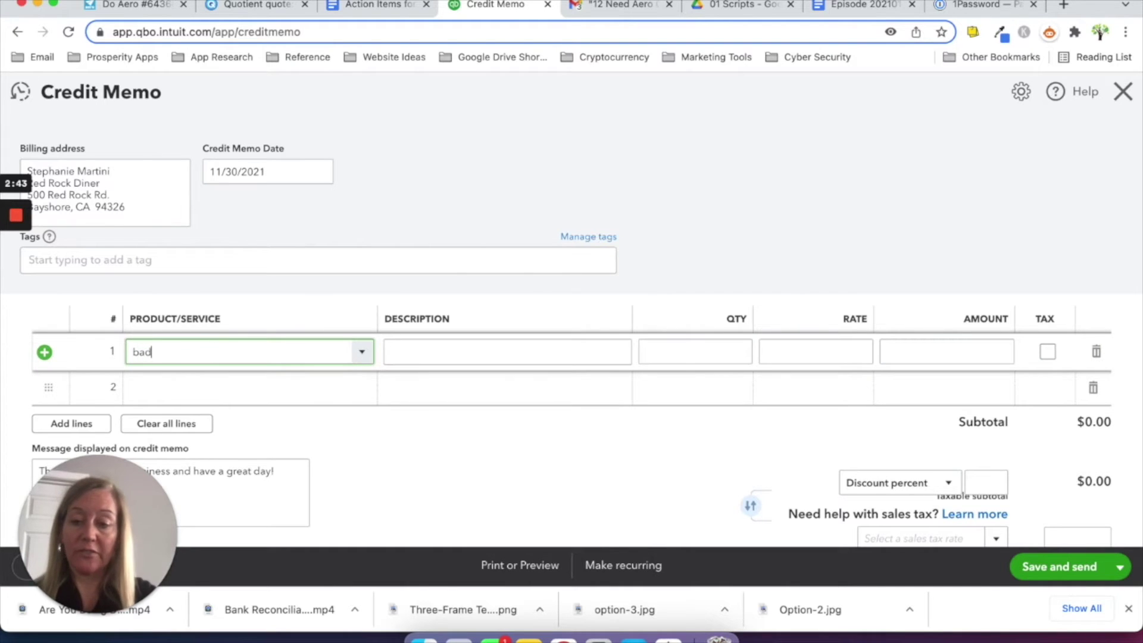
pyautogui.click(167, 411)
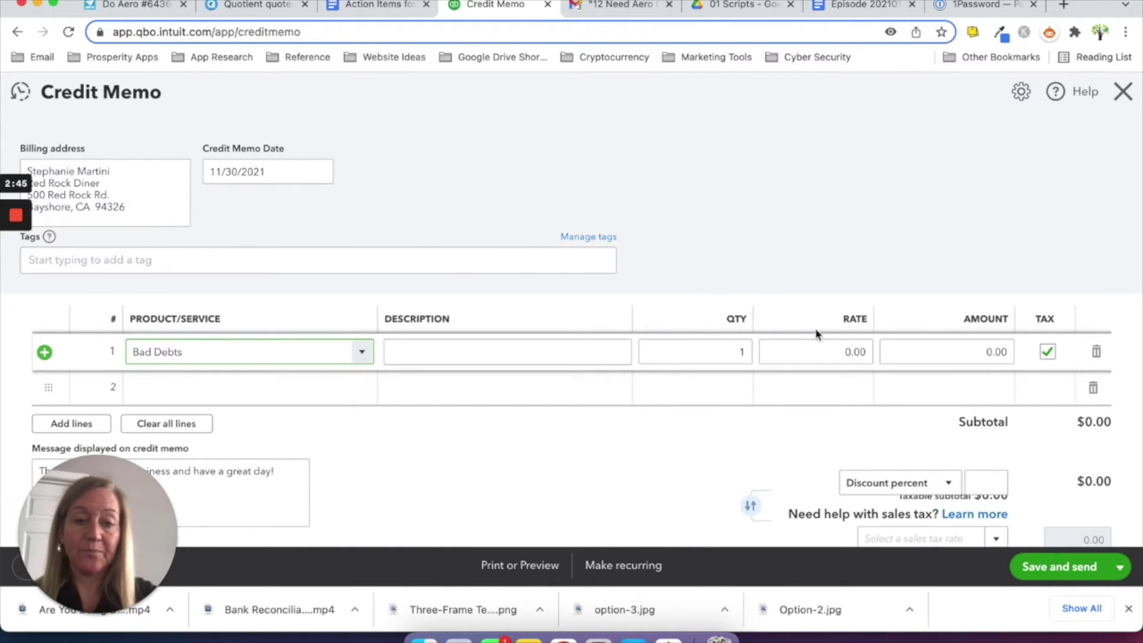
pyautogui.click(832, 351)
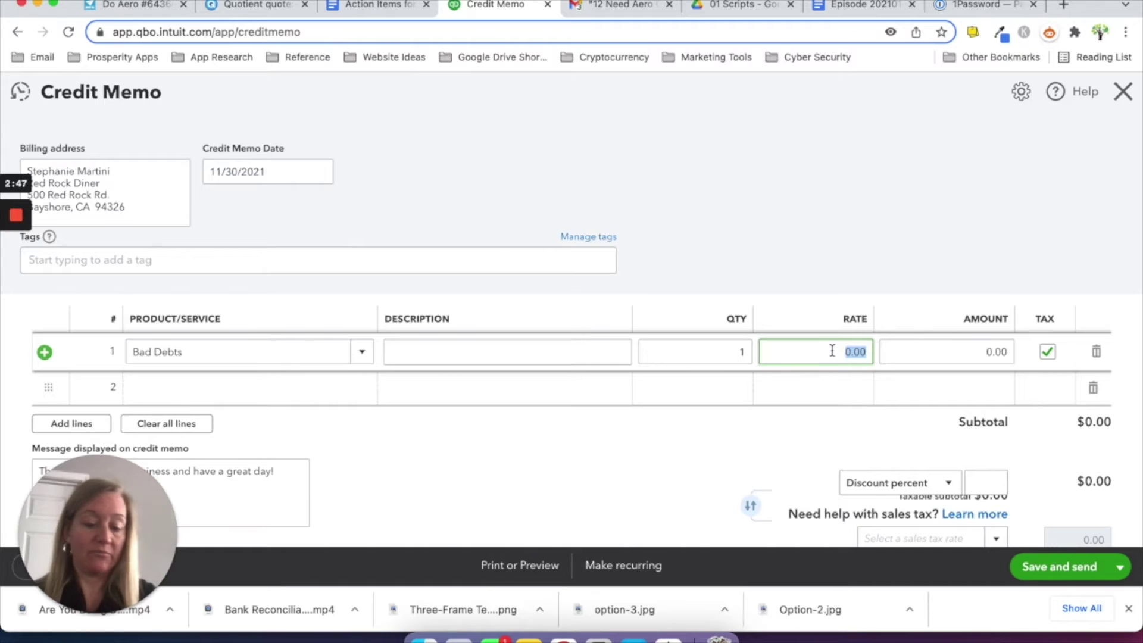
pyautogui.write('226')
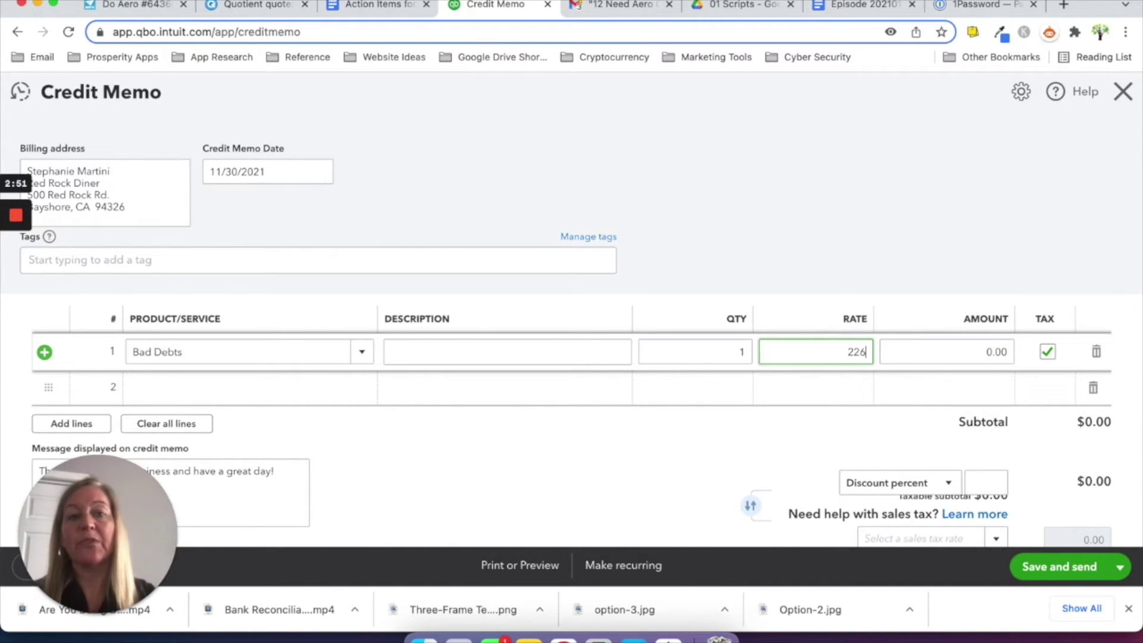
pyautogui.press('Tab')
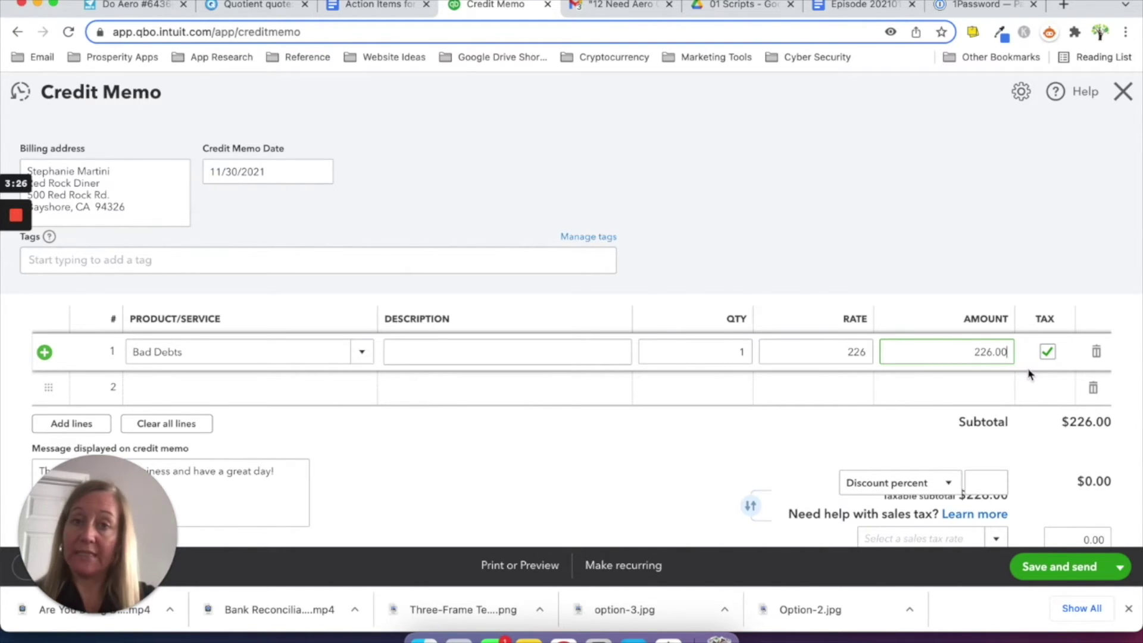
# Step: Make the Bad Debts line non-taxable, then save and close the credit memo without sending it
pyautogui.scroll(-3, 1030, 373)
pyautogui.click(1049, 214)
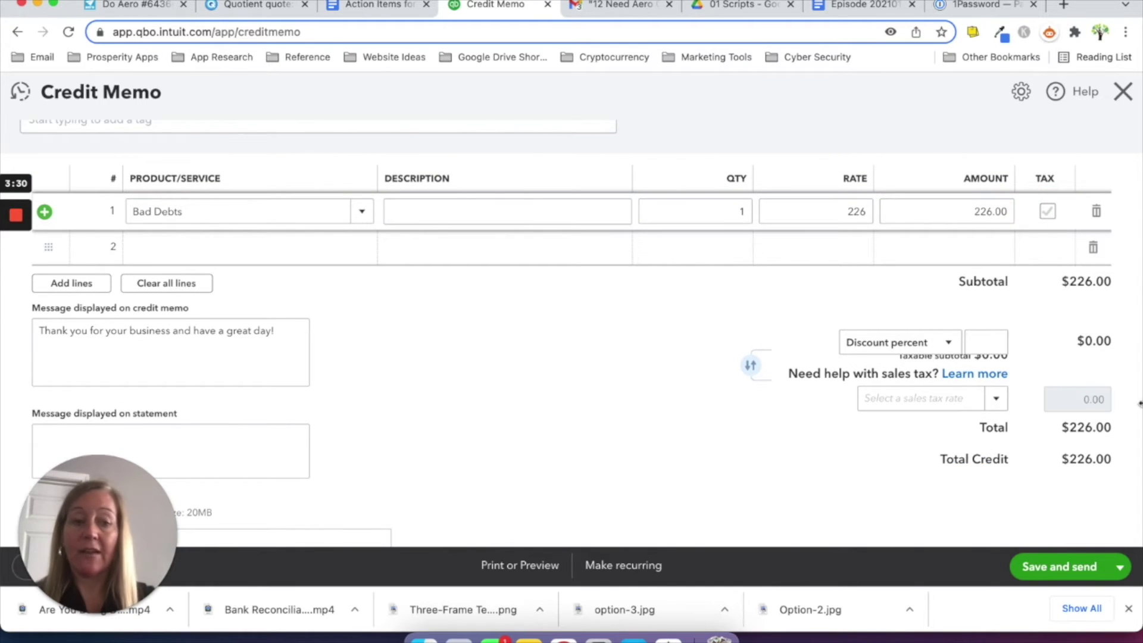
pyautogui.click(1120, 567)
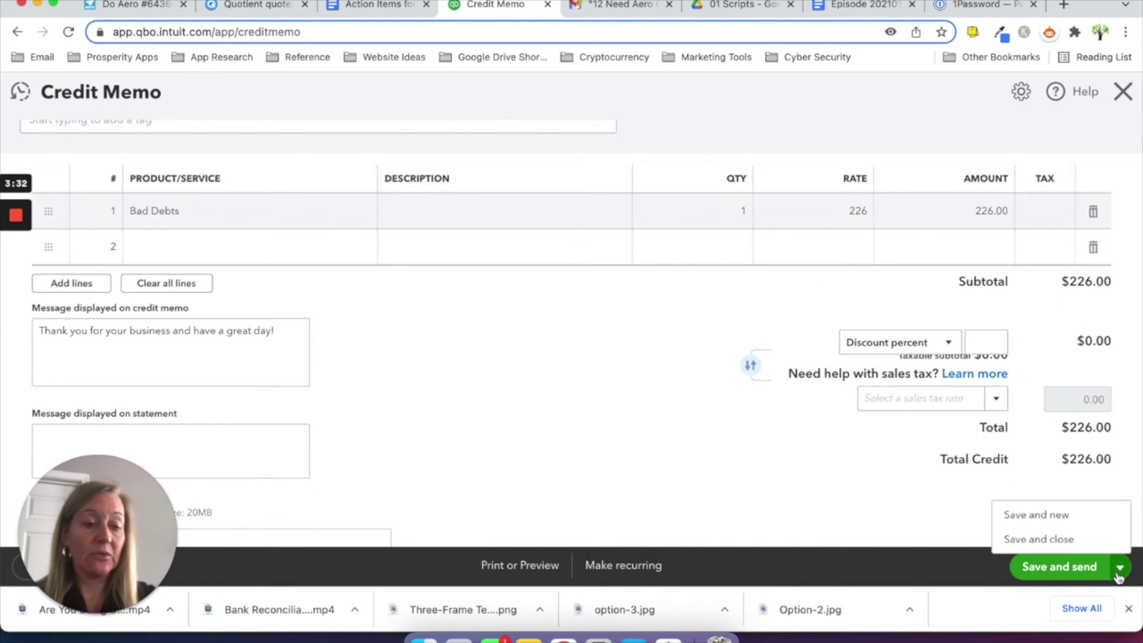
pyautogui.click(1024, 539)
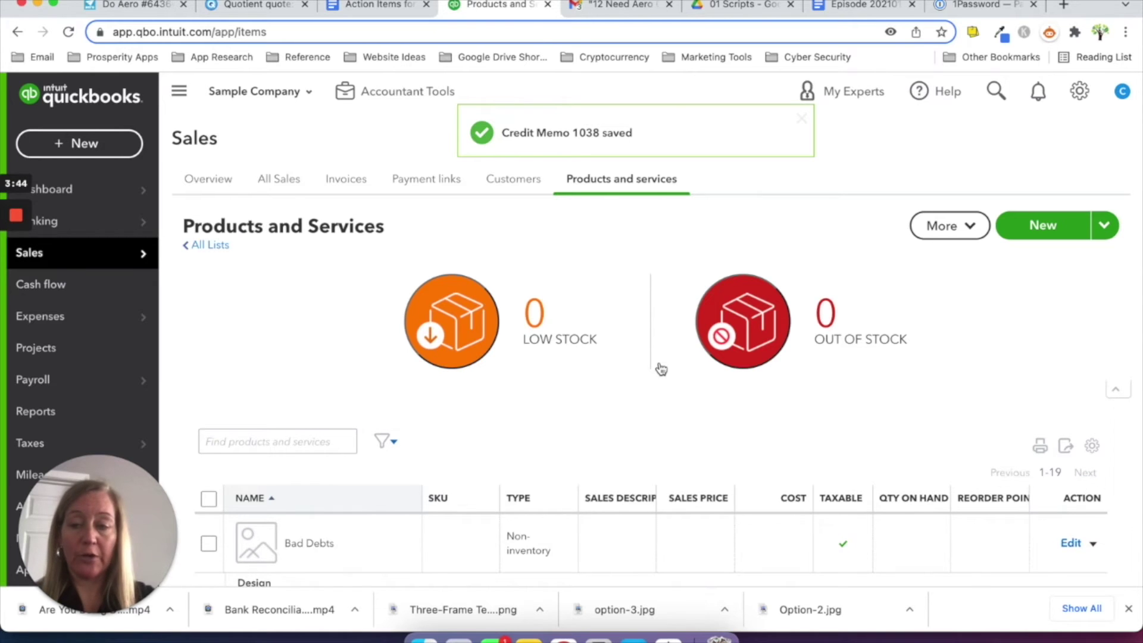
# Step: Start a received payment for Red Rock Diner and check the customer's outstanding transactions
pyautogui.click(103, 151)
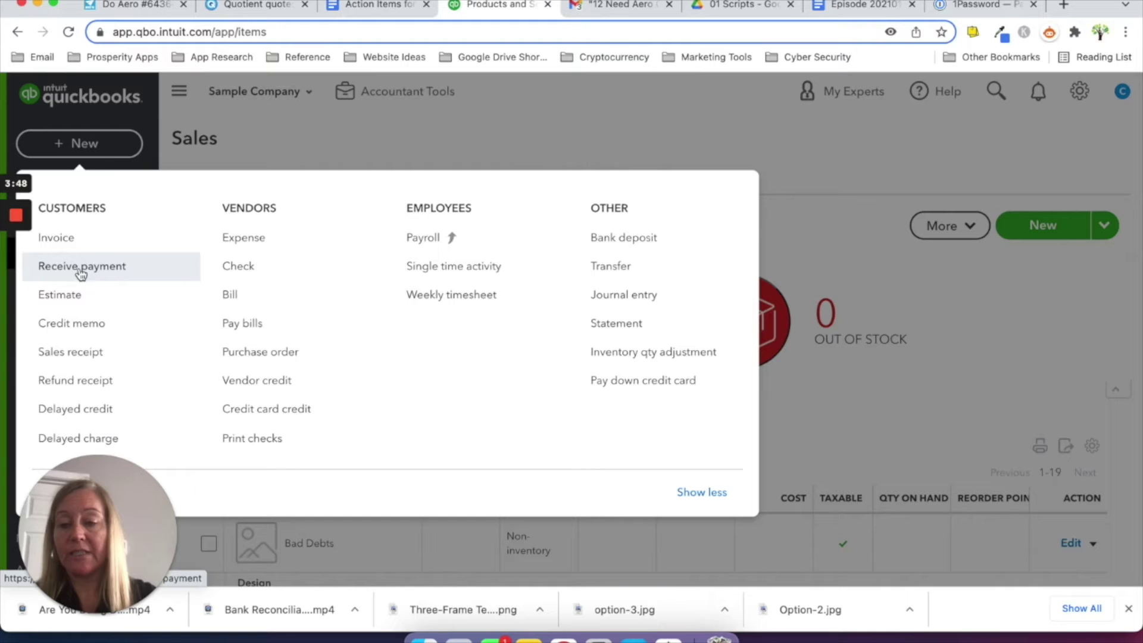
pyautogui.click(81, 273)
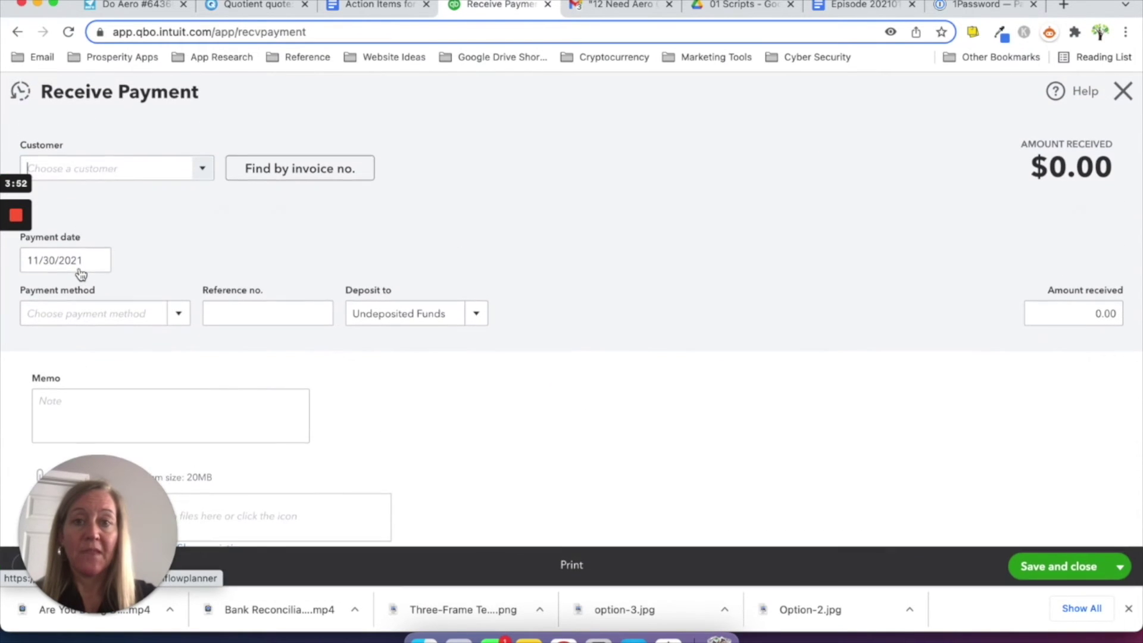
pyautogui.write('red')
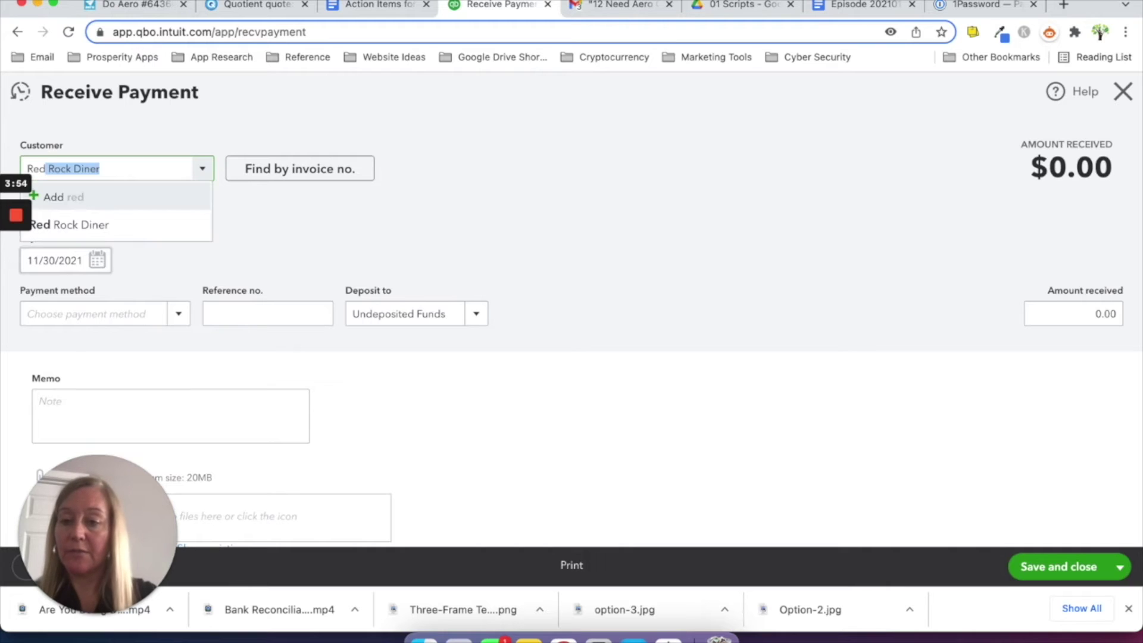
pyautogui.click(89, 235)
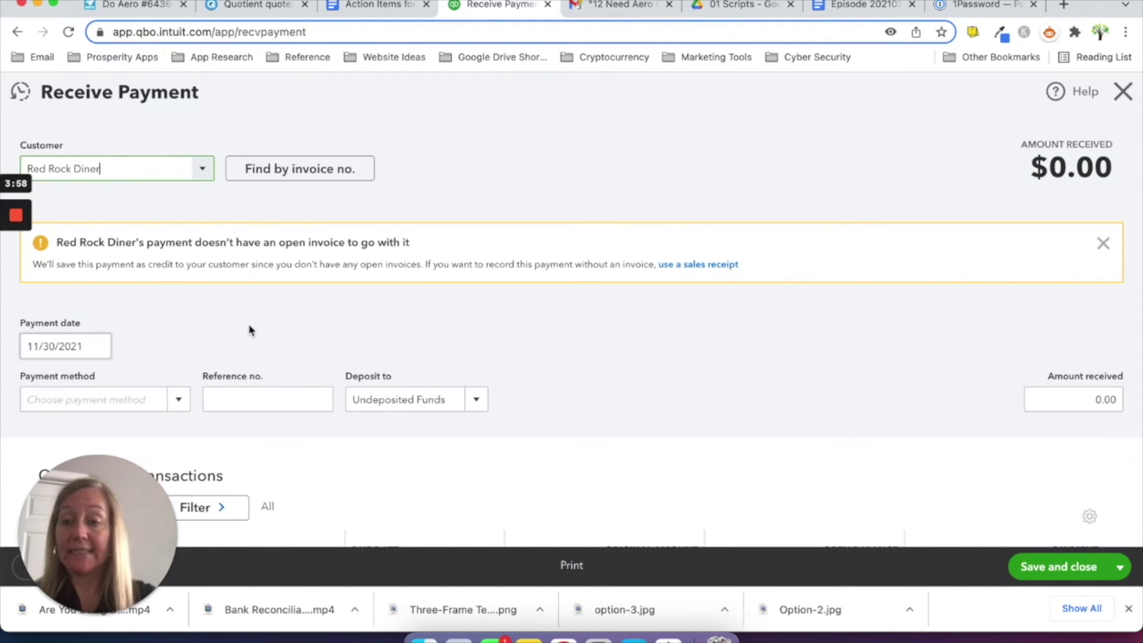
pyautogui.scroll(-5, 248, 331)
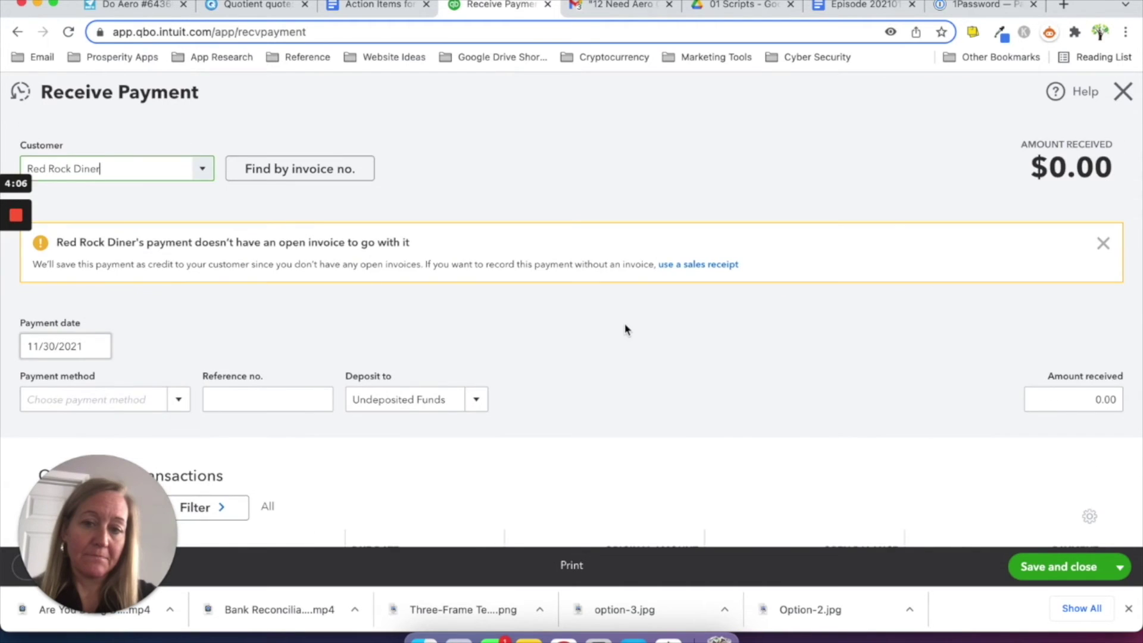
pyautogui.scroll(-4, 625, 329)
pyautogui.scroll(4, 625, 329)
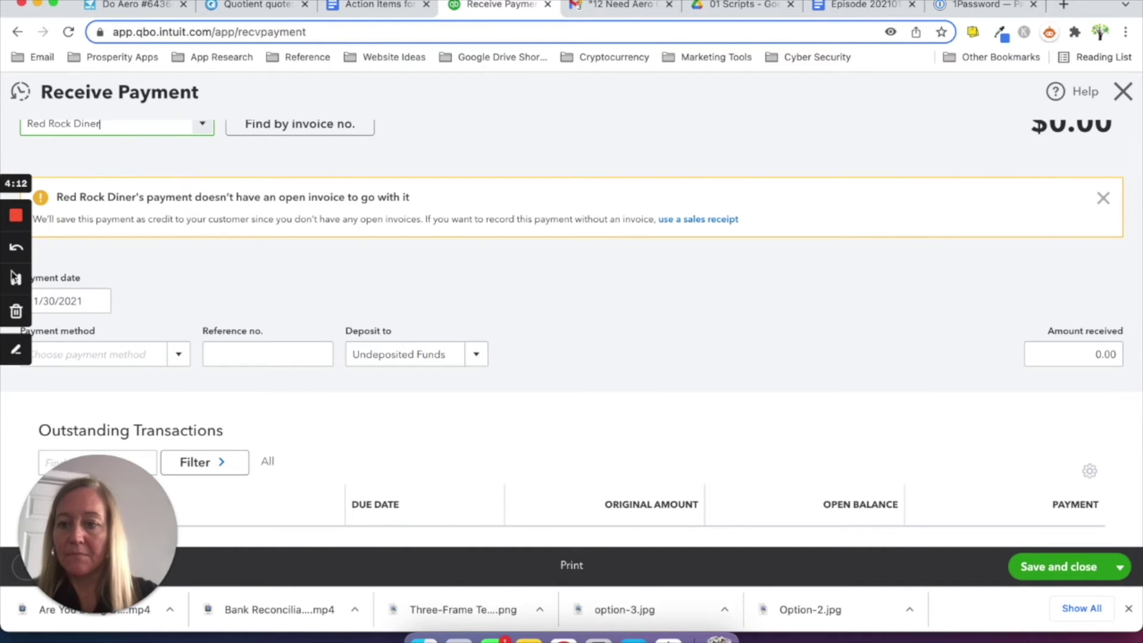
pyautogui.click(16, 279)
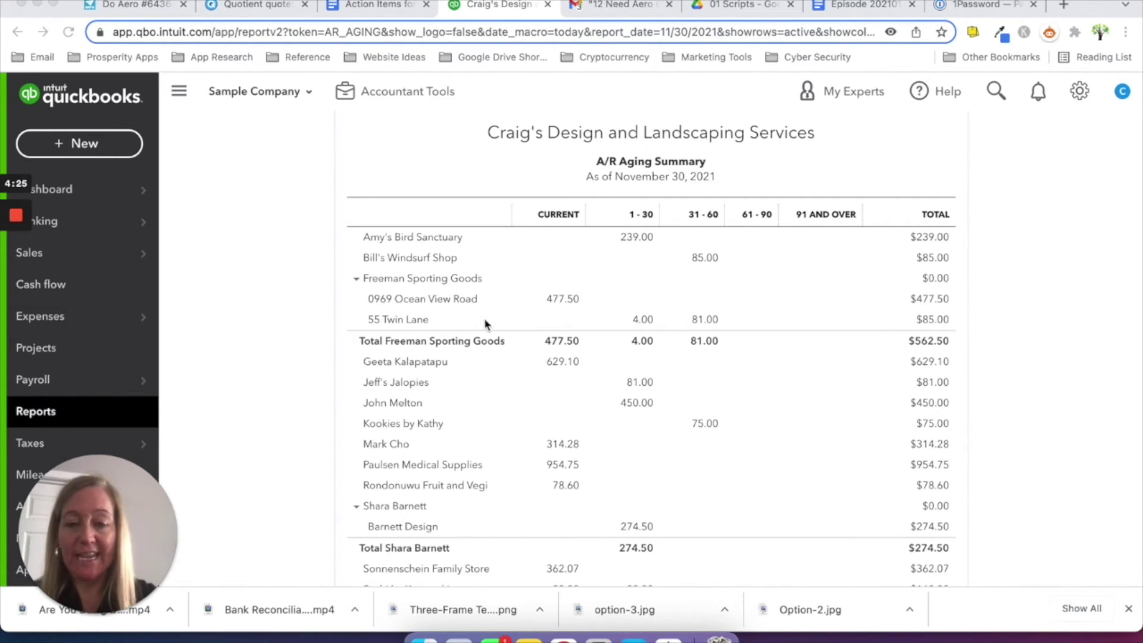
# Step: Review the customer balances and aging columns in the A/R Aging Summary report
pyautogui.scroll(-3, 501, 442)
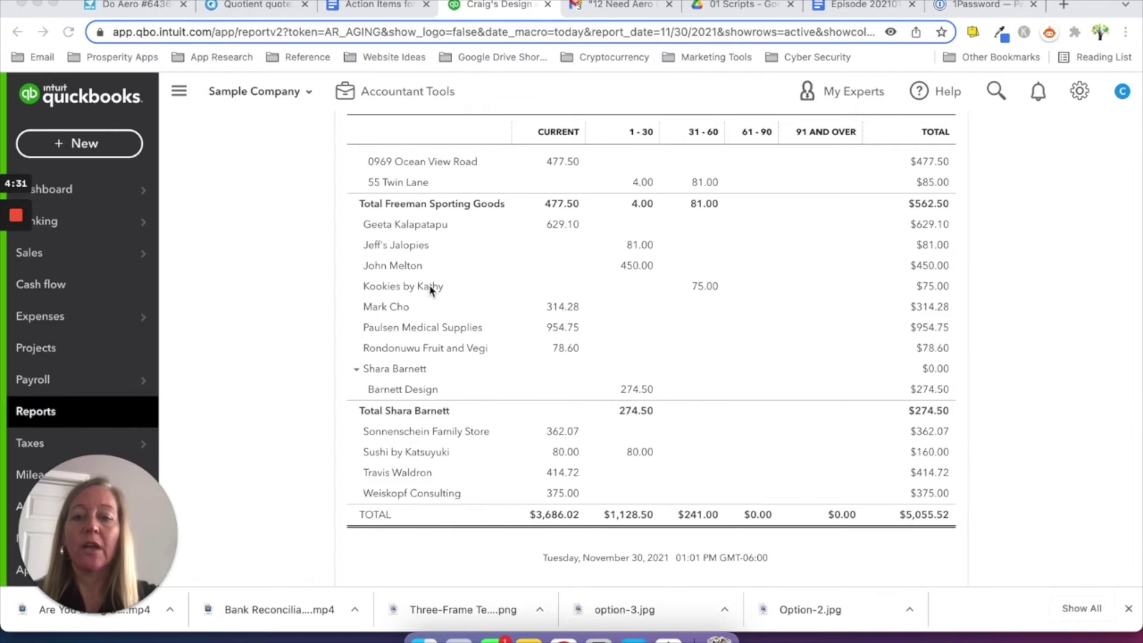
pyautogui.scroll(7, 430, 289)
pyautogui.scroll(-1, 430, 290)
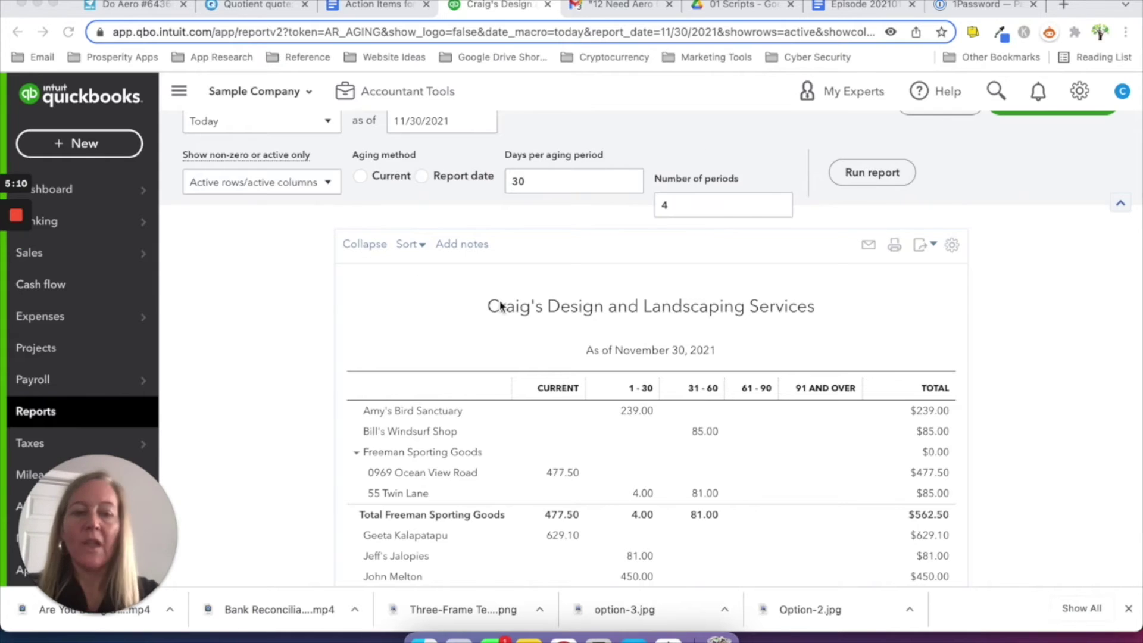
pyautogui.scroll(-3, 499, 300)
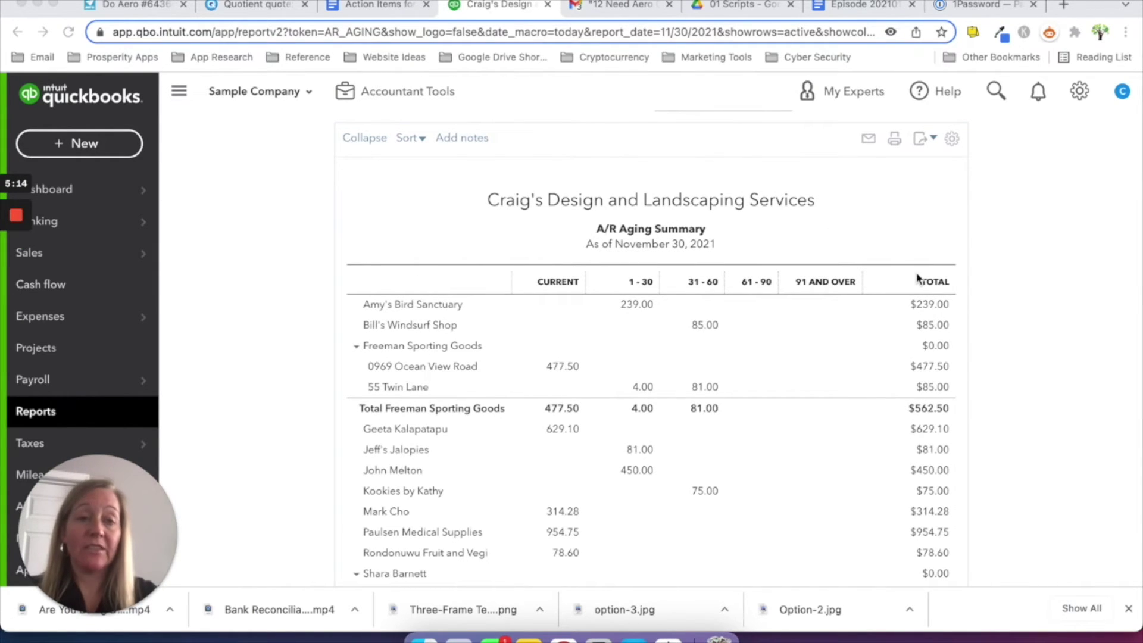
# Step: Open the Advanced section of the company's account settings
pyautogui.click(1079, 91)
pyautogui.click(1079, 91)
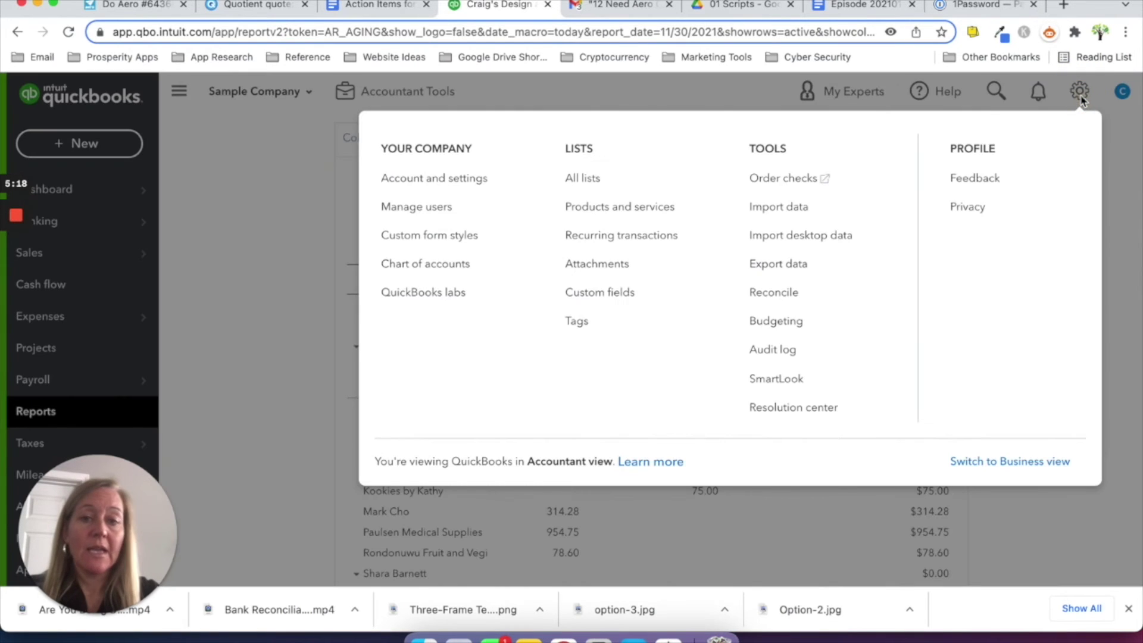
pyautogui.click(451, 182)
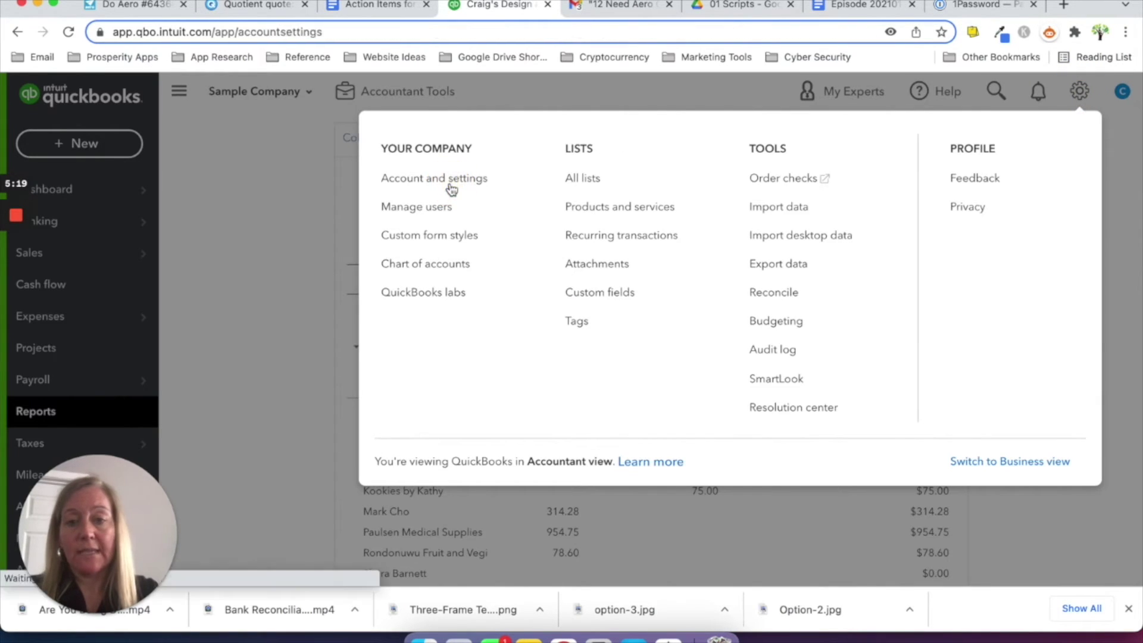
pyautogui.click(433, 181)
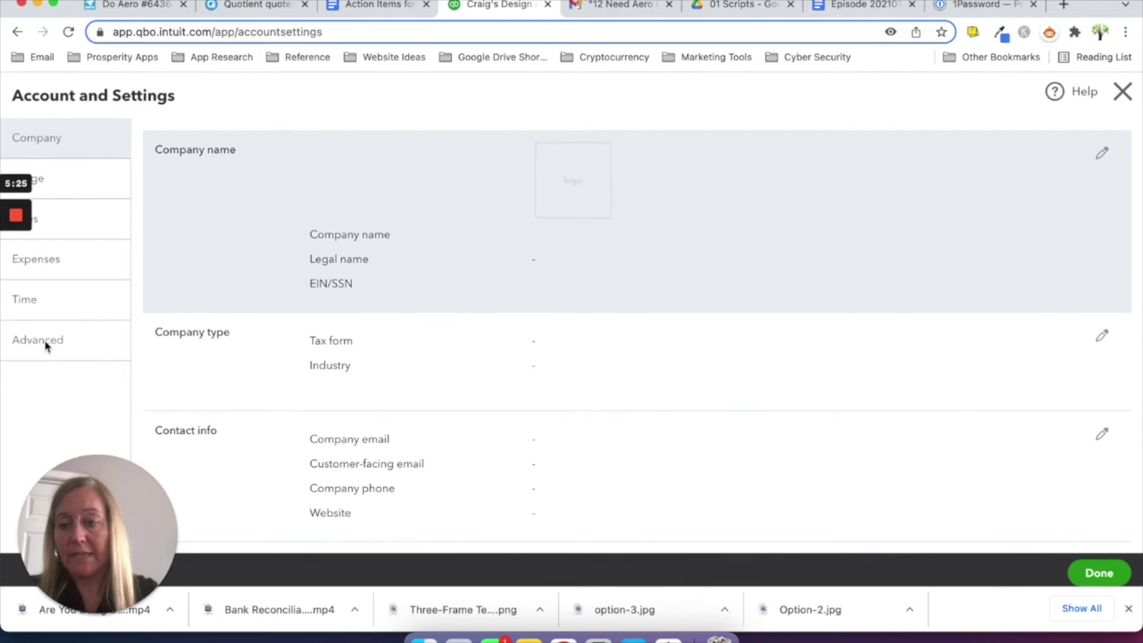
pyautogui.click(47, 348)
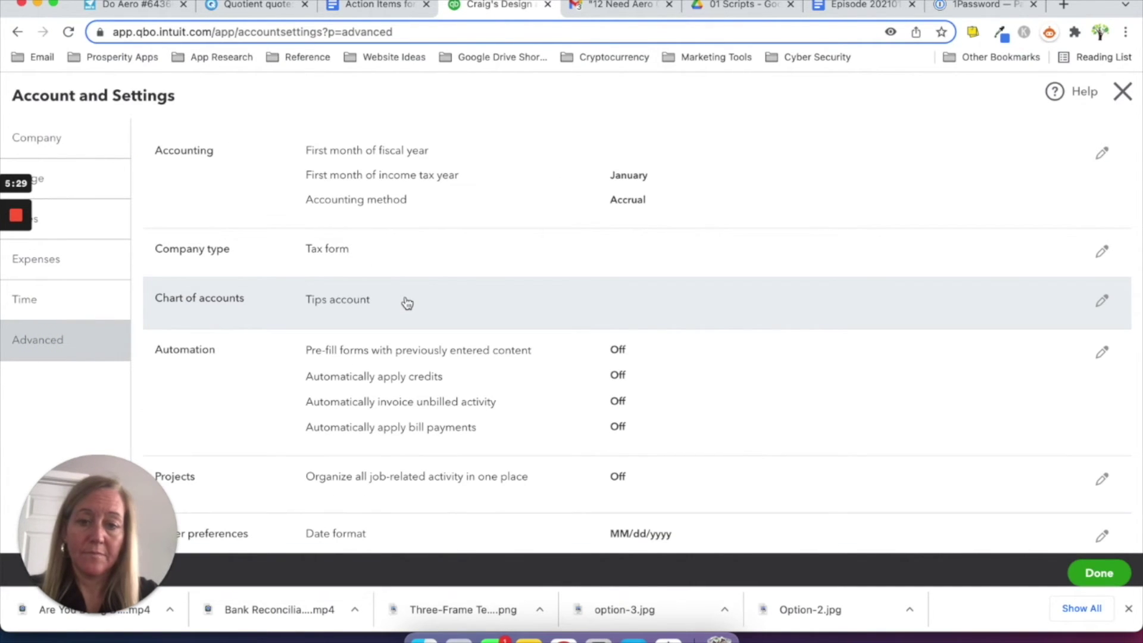
# Step: Turn off automatically applying credits and automatically applying bill payments in the Automation settings, then save and close the settings
pyautogui.scroll(-2, 407, 304)
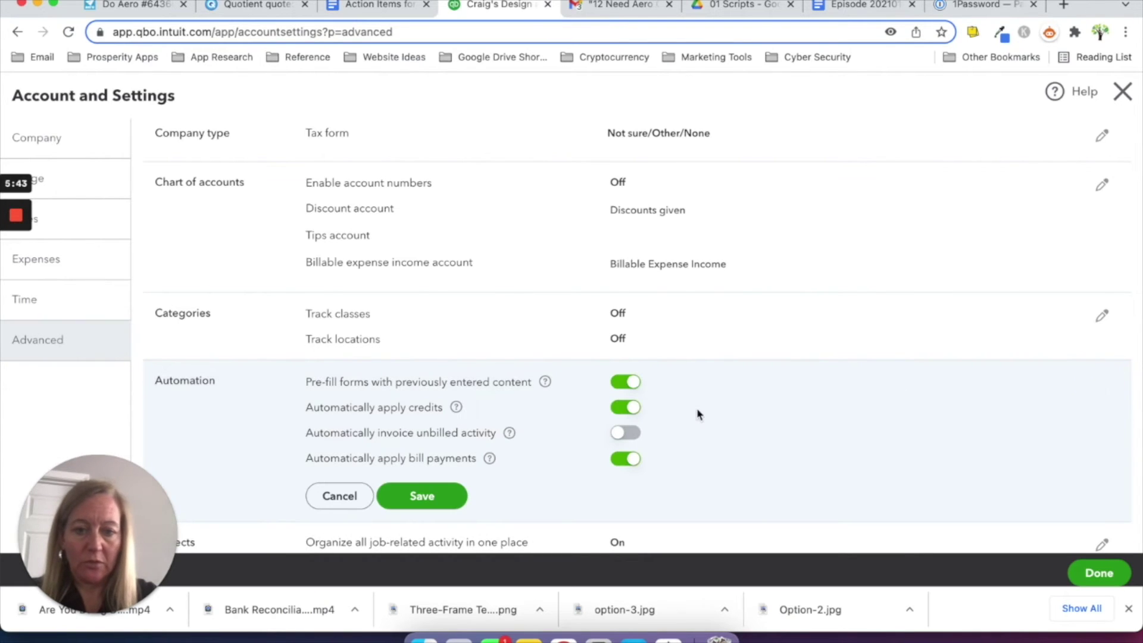
pyautogui.click(635, 411)
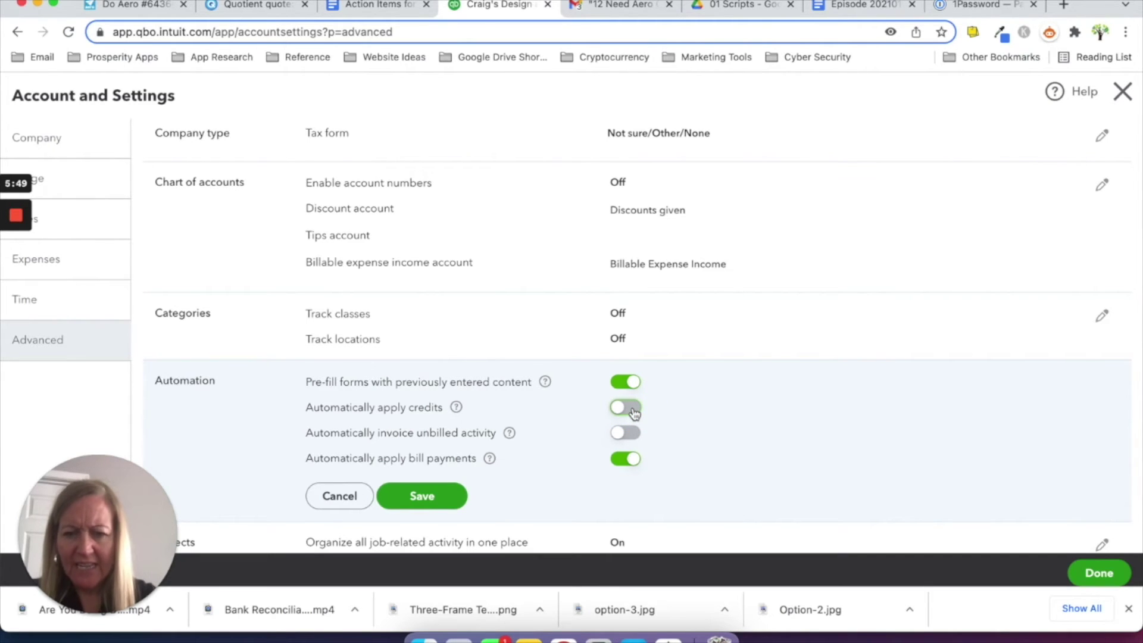
pyautogui.click(635, 460)
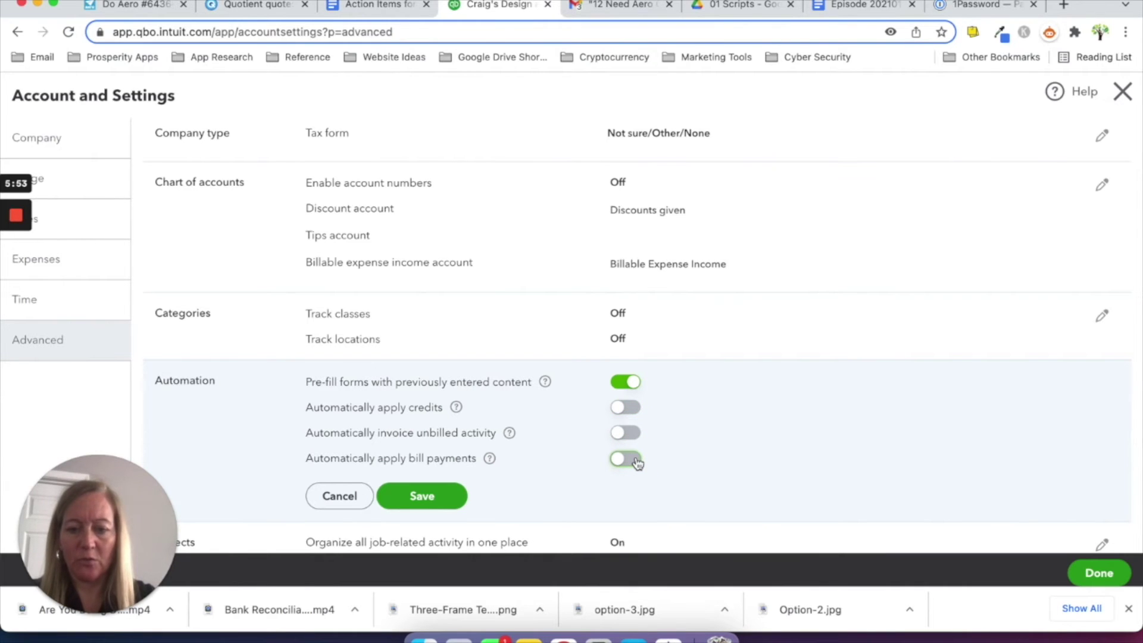
pyautogui.click(441, 502)
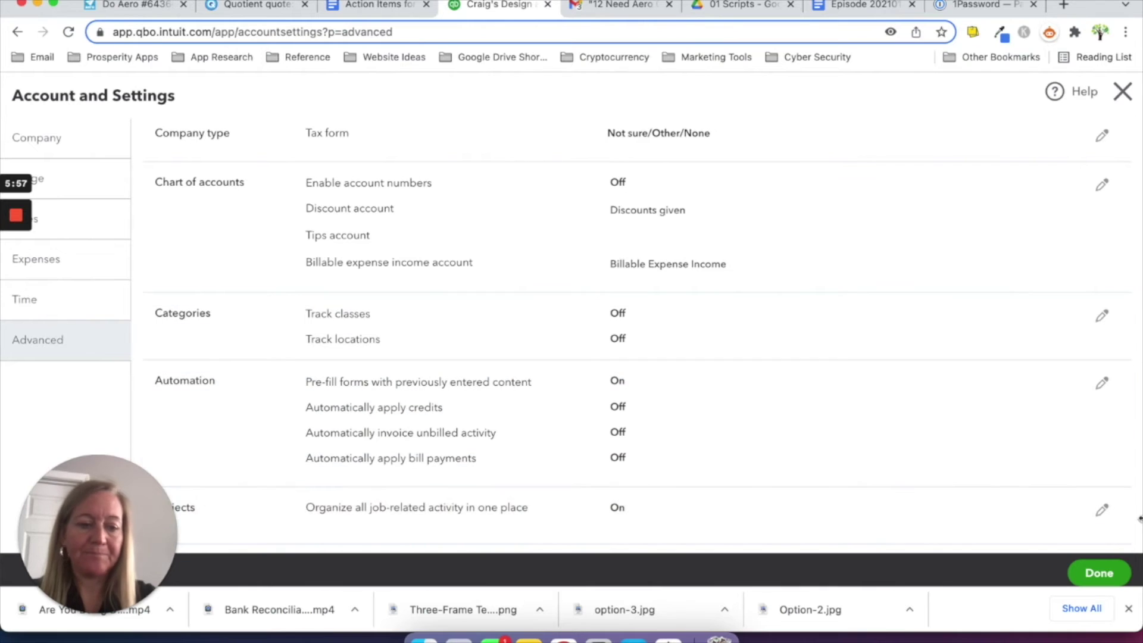
pyautogui.click(1100, 574)
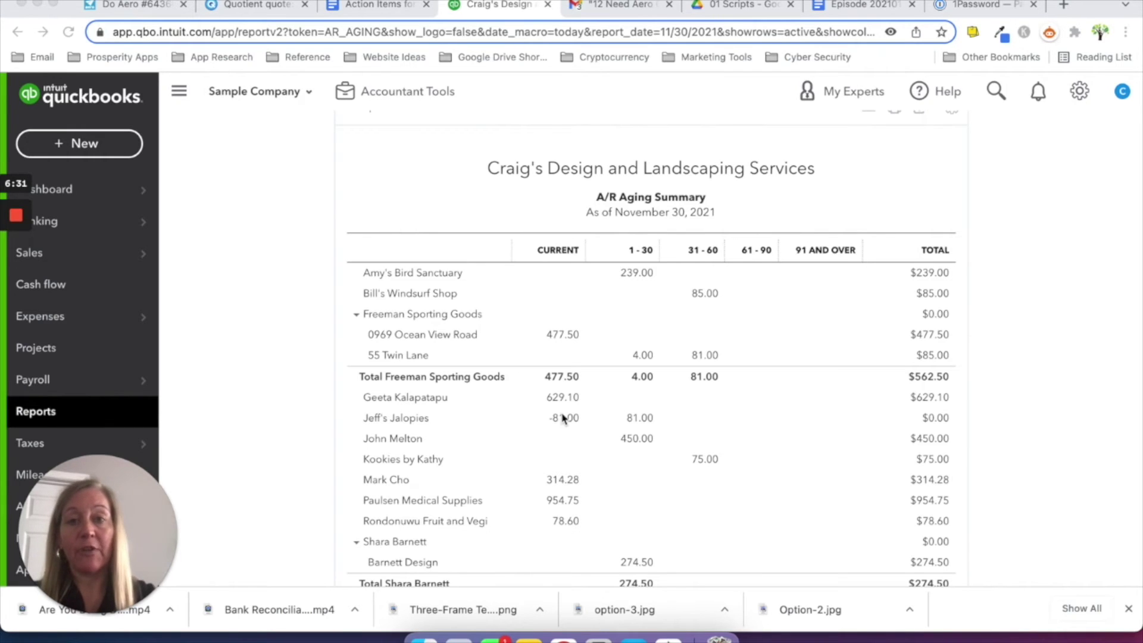
# Step: Start a received payment for the customer Jeff's Jalopies
pyautogui.click(94, 150)
pyautogui.click(93, 150)
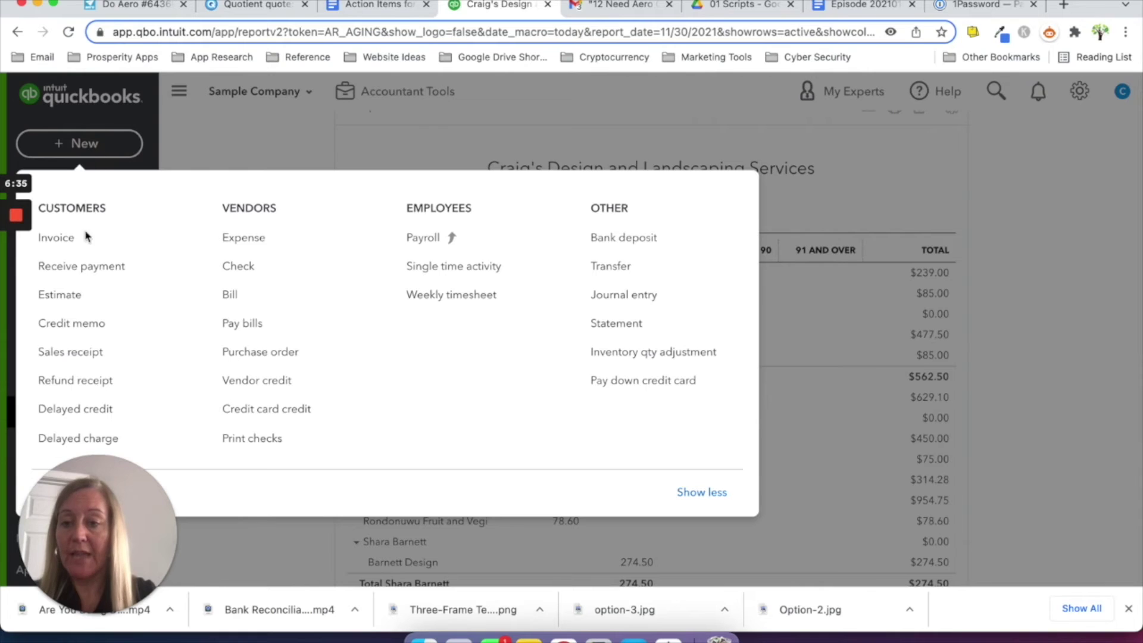
pyautogui.click(81, 267)
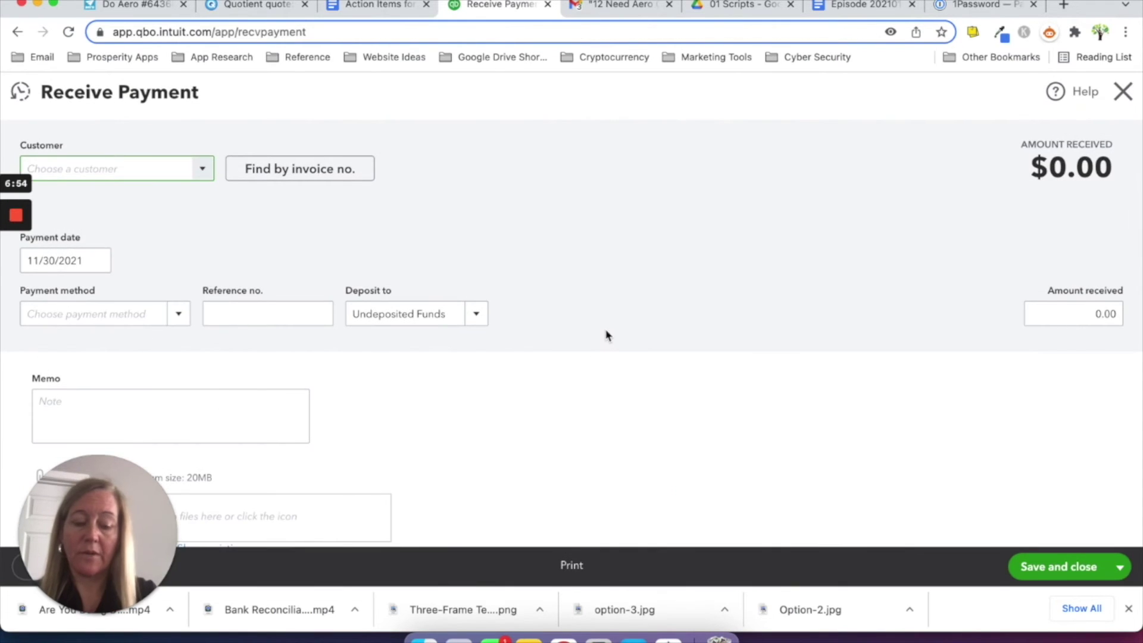
pyautogui.write('jeff')
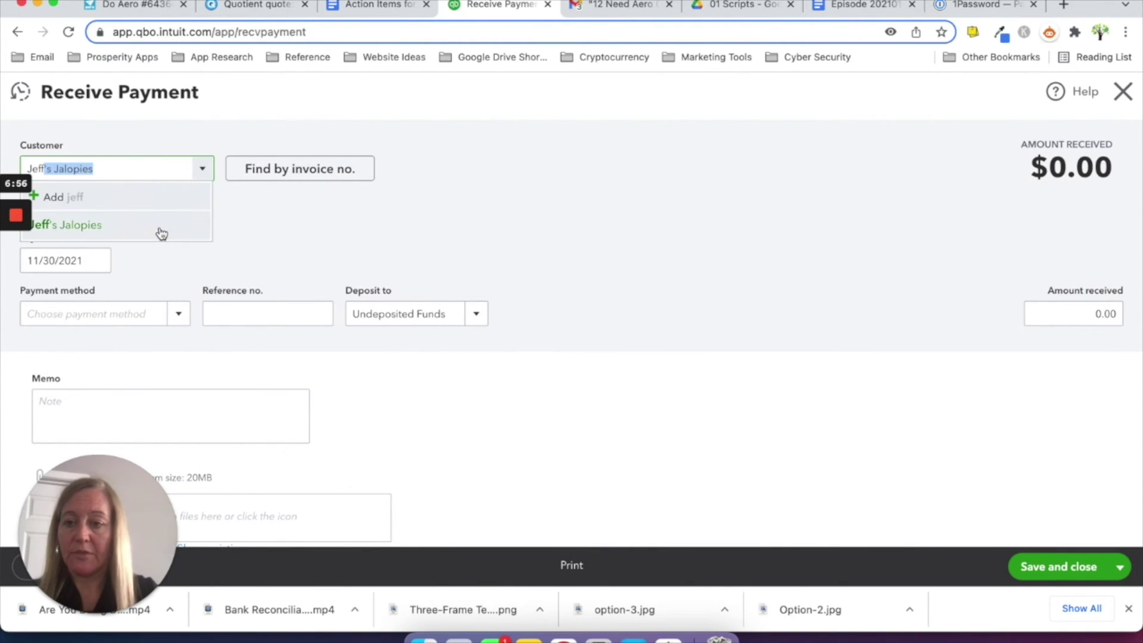
pyautogui.click(169, 236)
# Step: Check that the open invoice and the credit memo are both selected, save the payment, and review the A/R Aging Summary report
pyautogui.scroll(-2, 475, 372)
pyautogui.scroll(-4, 476, 372)
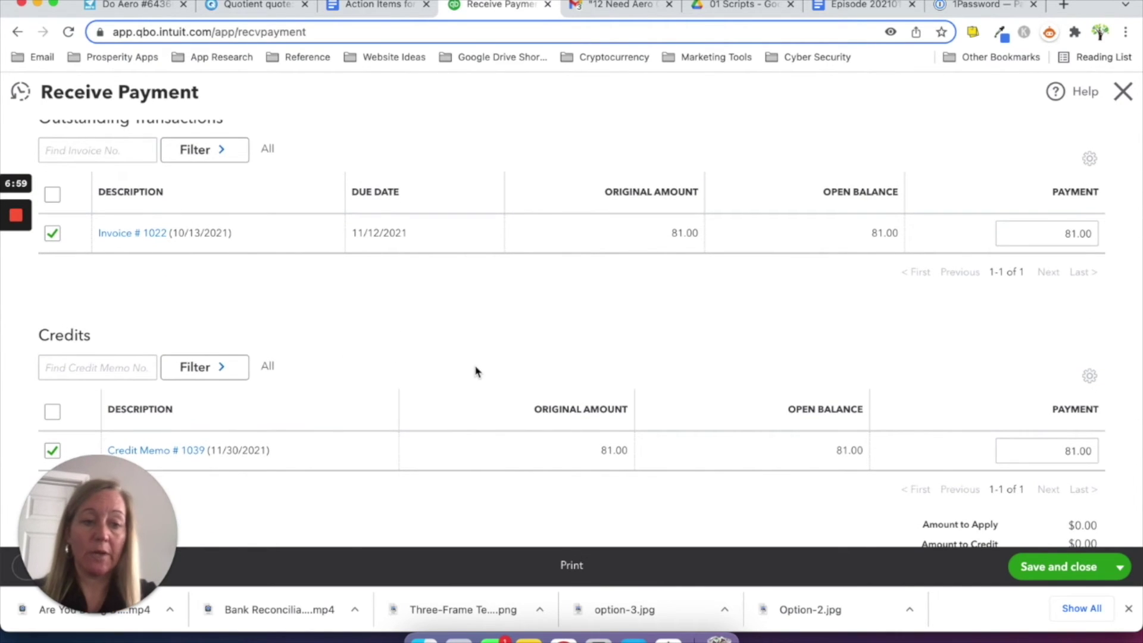
pyautogui.scroll(-3, 475, 372)
pyautogui.scroll(3, 475, 372)
pyautogui.scroll(2, 476, 373)
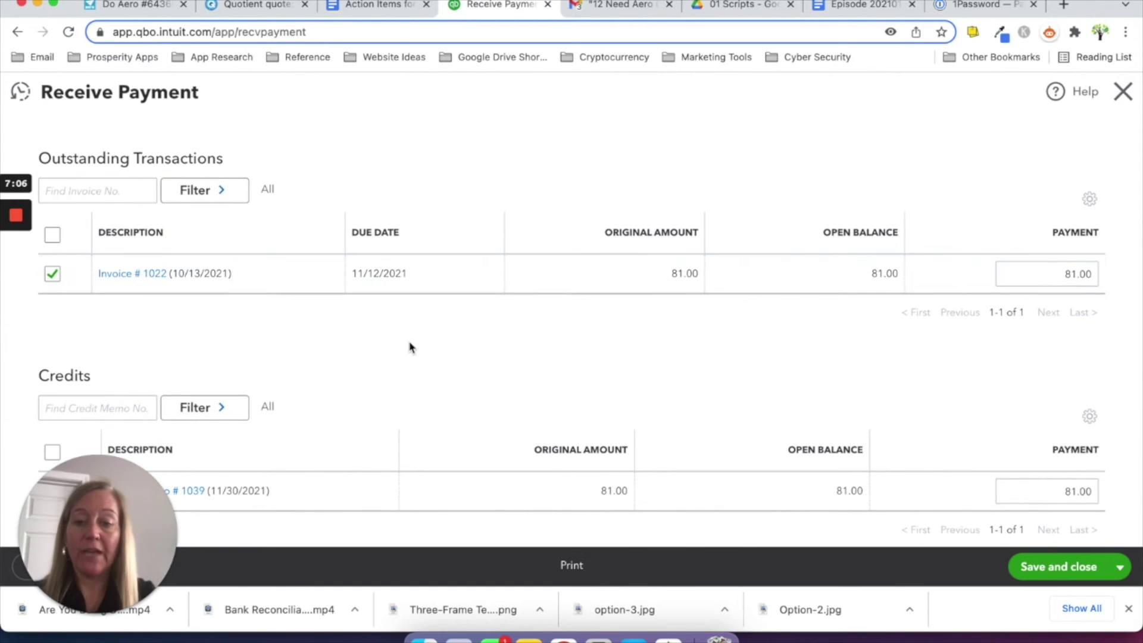
pyautogui.scroll(-3, 408, 347)
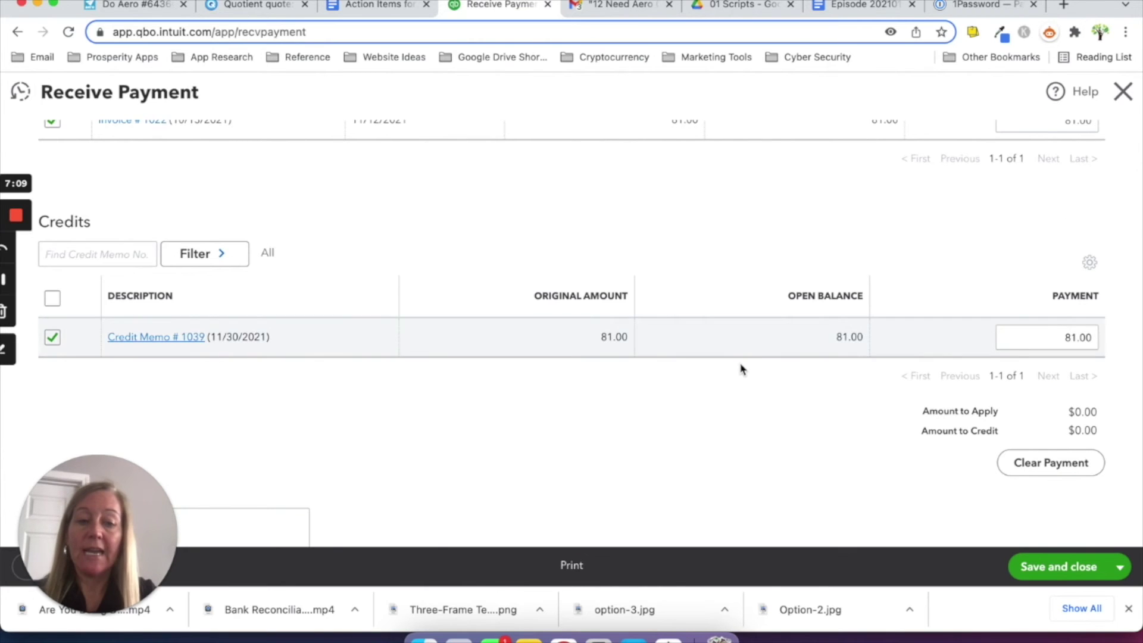
pyautogui.scroll(3, 742, 375)
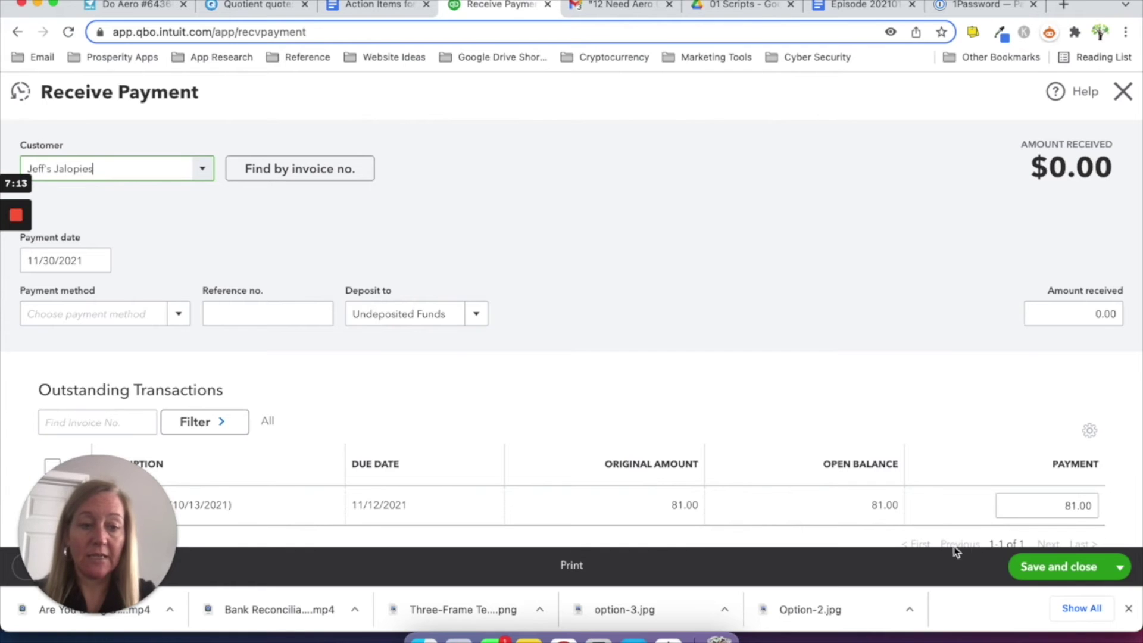
pyautogui.click(1030, 569)
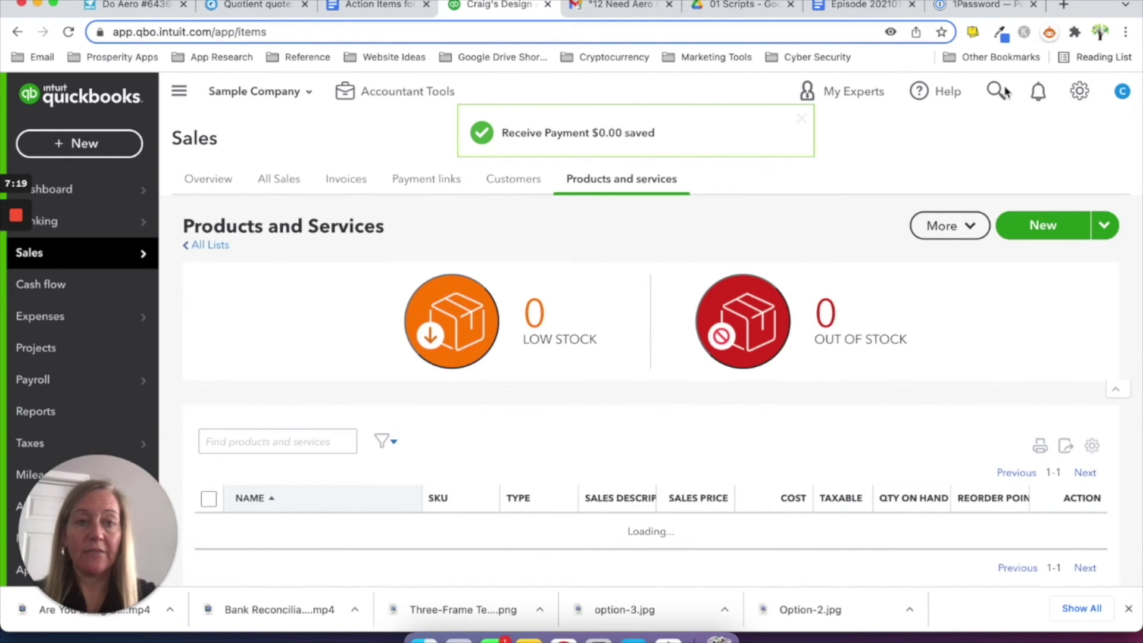
pyautogui.click(35, 414)
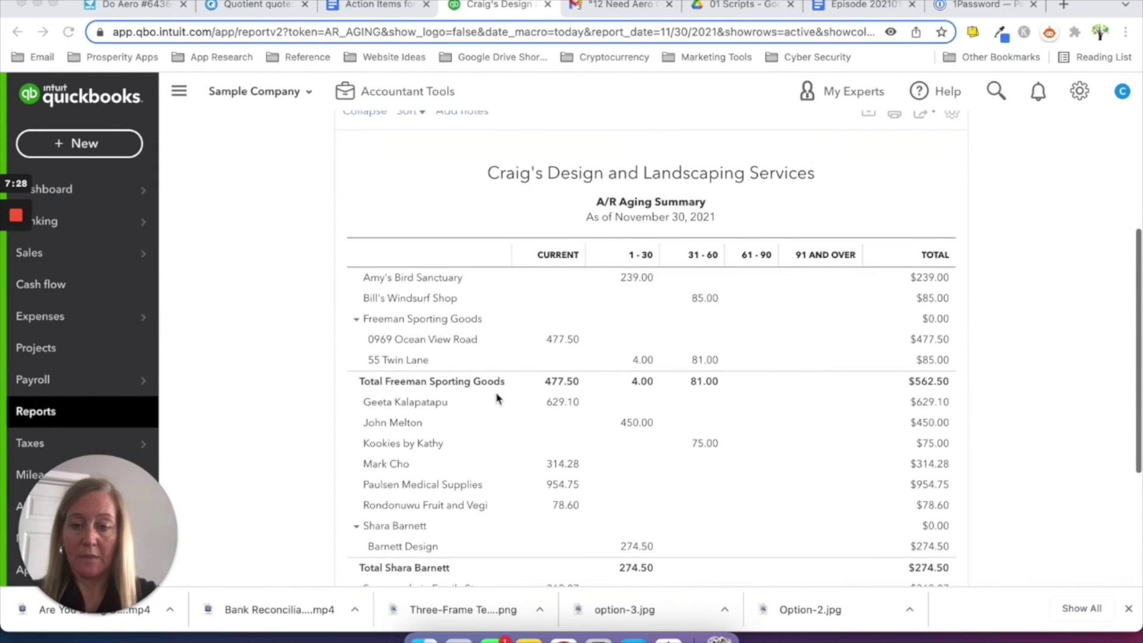
pyautogui.scroll(-2, 476, 396)
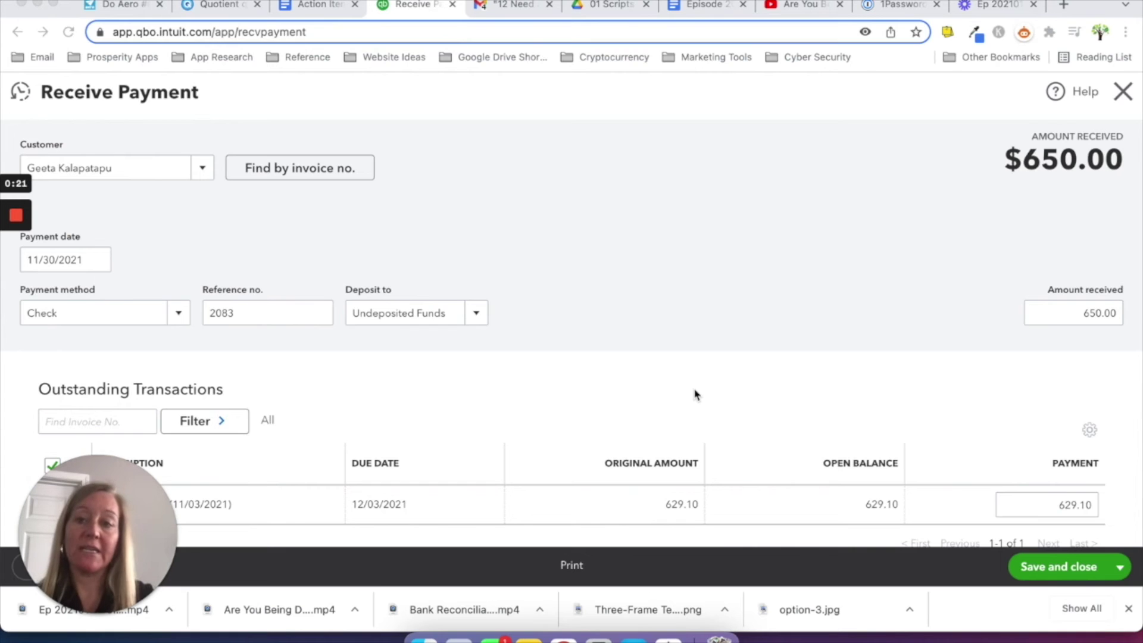
# Step: Check the 650.00 check payment against the customer's outstanding invoice, then save and close the payment
pyautogui.scroll(-3, 778, 373)
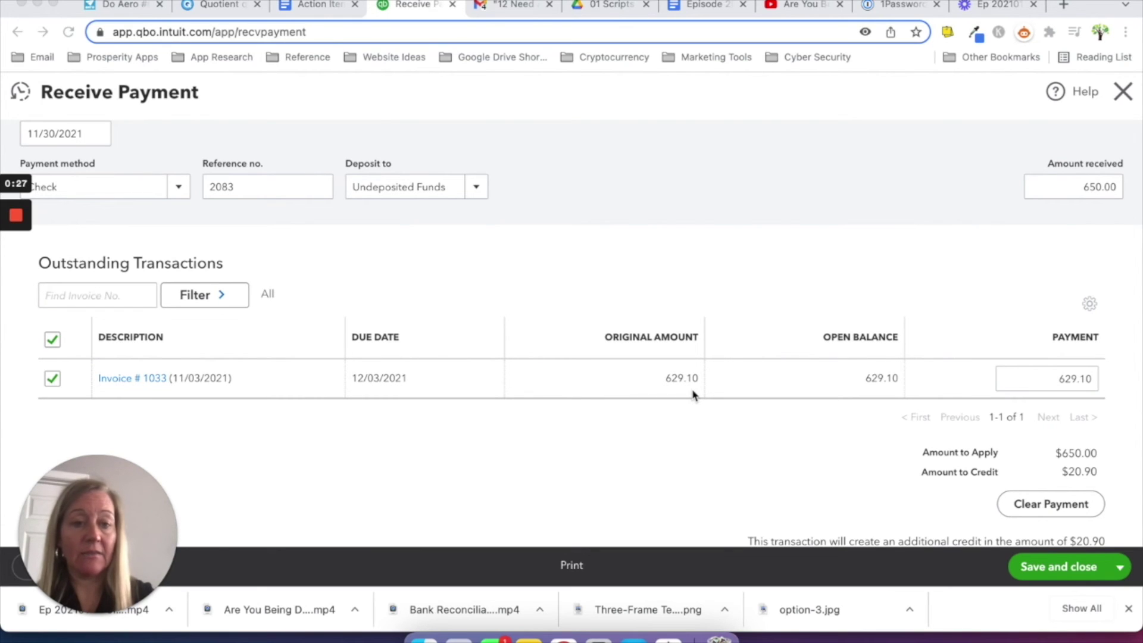
pyautogui.scroll(2, 694, 333)
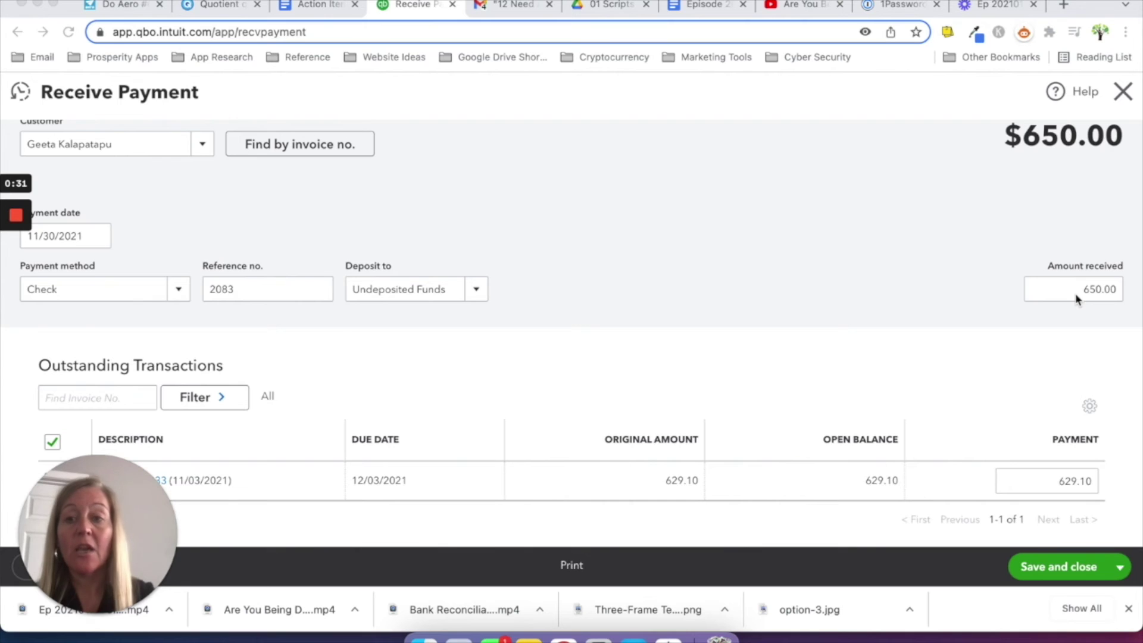
pyautogui.scroll(-6, 1077, 298)
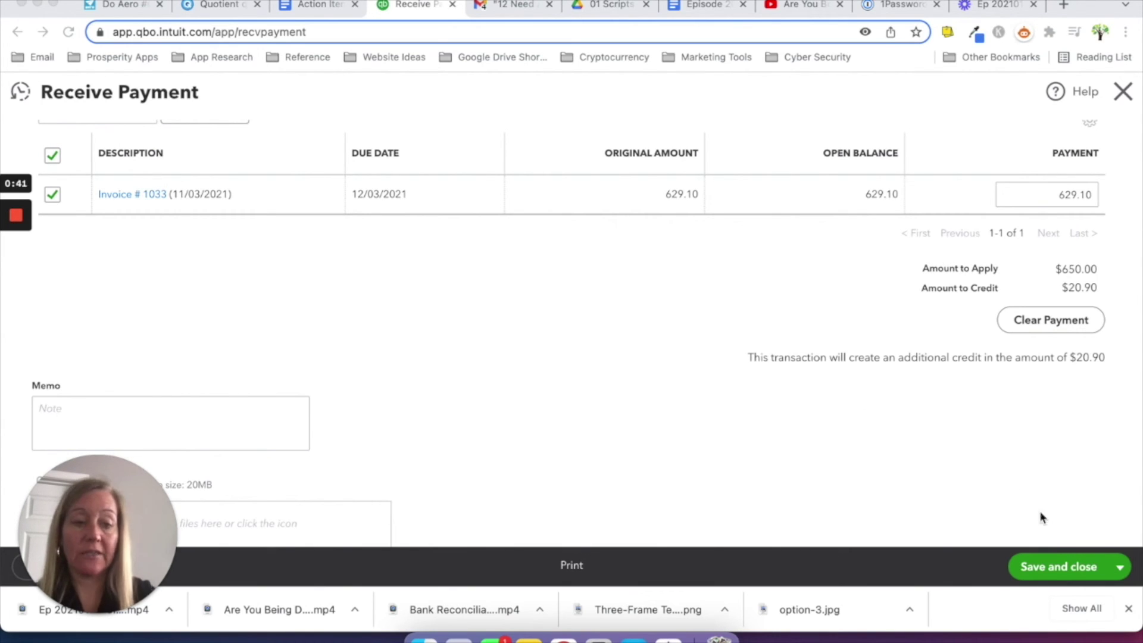
pyautogui.click(1046, 567)
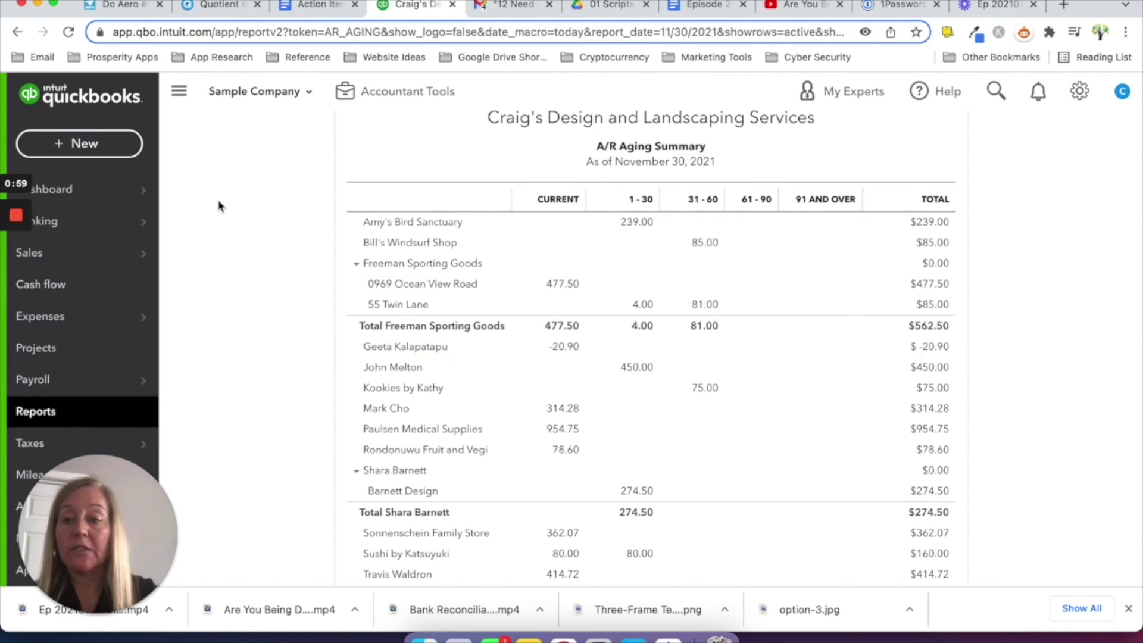
# Step: Discard the expense form and start a check with the overpaid customer as payee
pyautogui.click(106, 147)
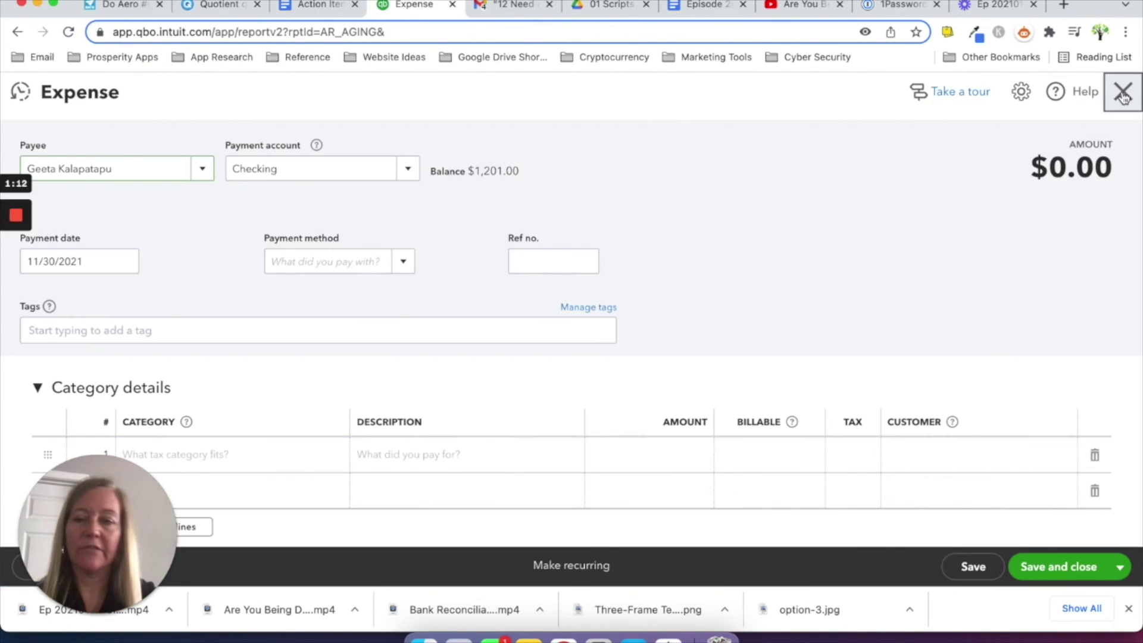
pyautogui.click(1123, 91)
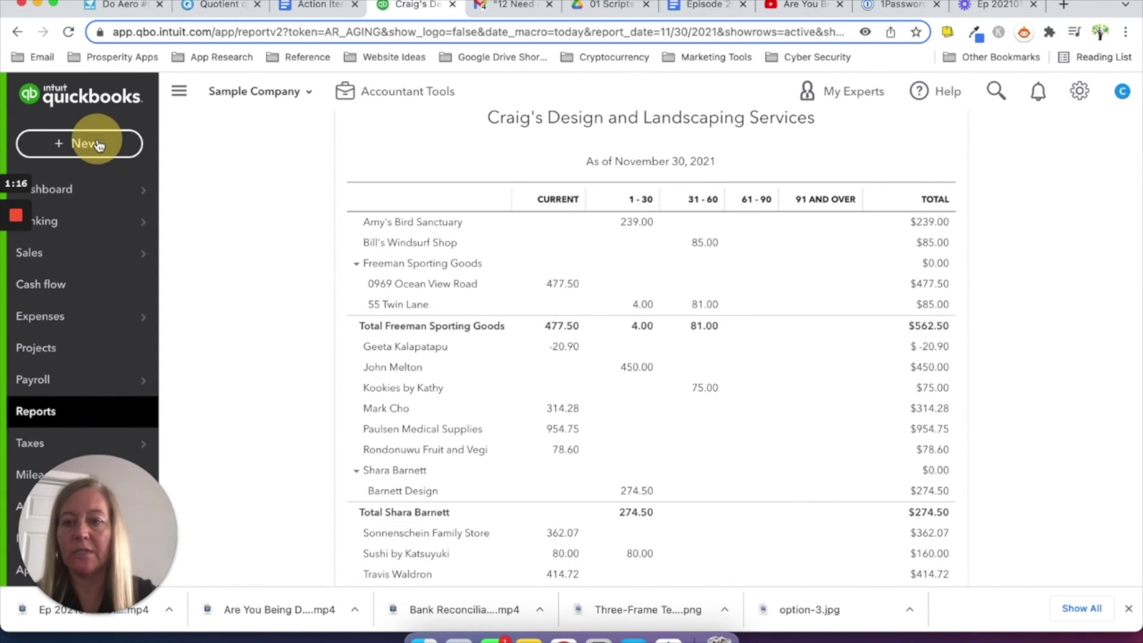
pyautogui.click(98, 142)
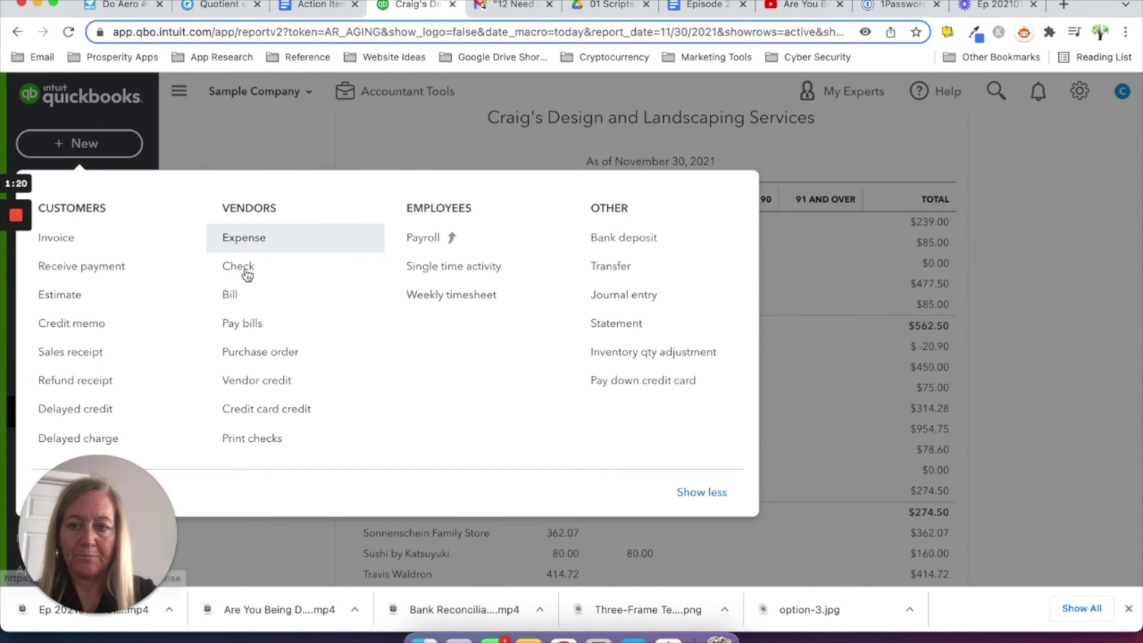
pyautogui.click(245, 269)
pyautogui.write('geeta')
pyautogui.press('Tab')
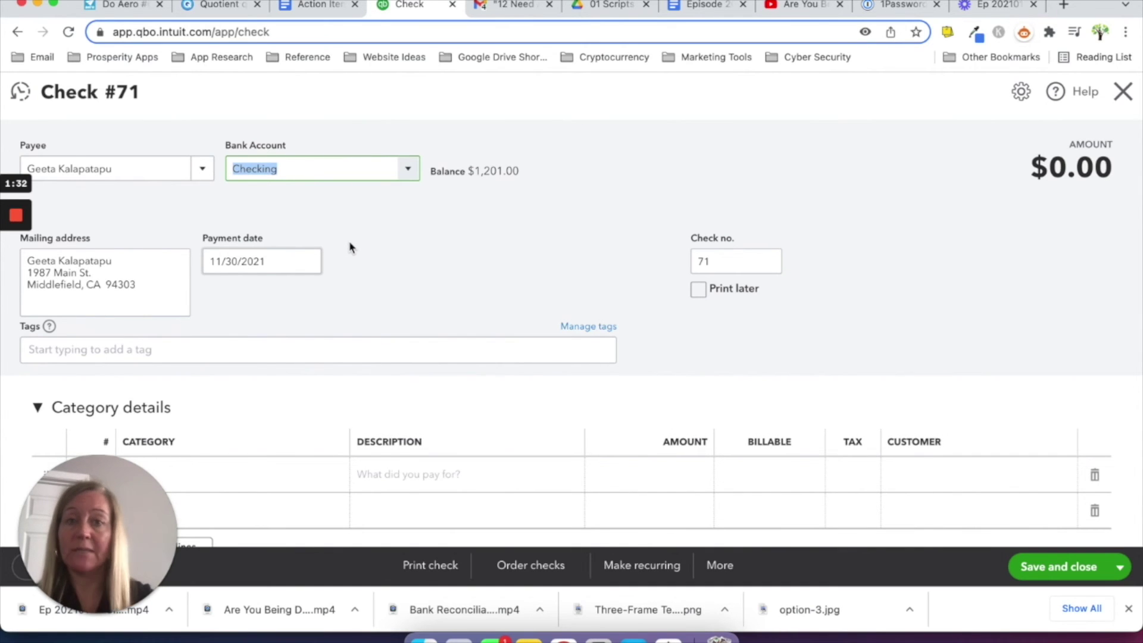
# Step: Set the category of the check's first line to Accounts Receivable (A/R)
pyautogui.scroll(-5, 503, 274)
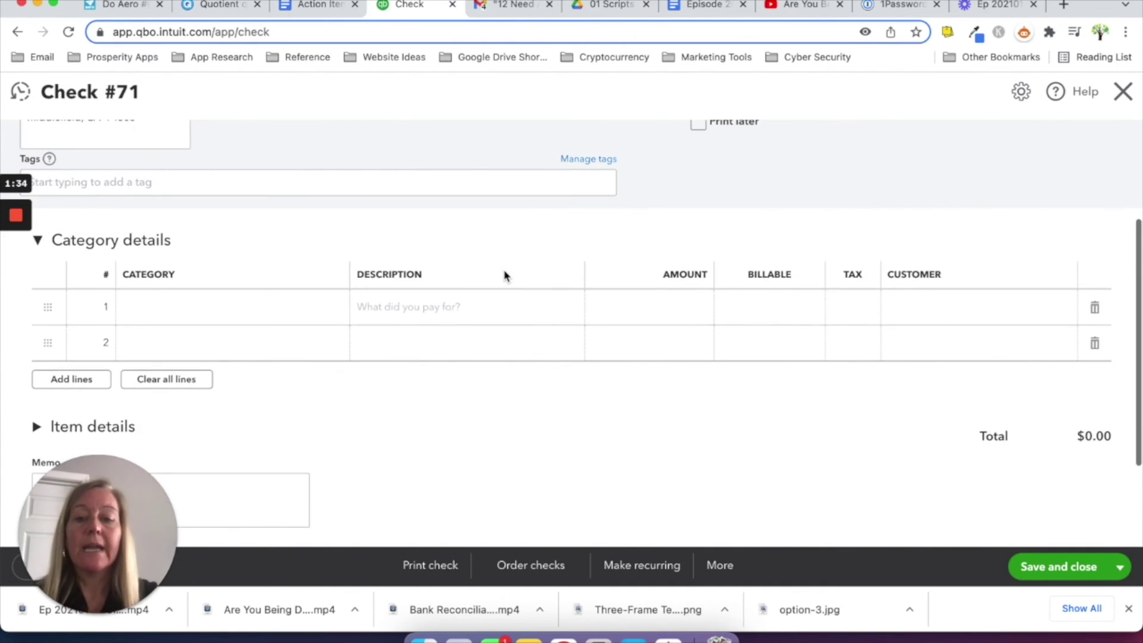
pyautogui.click(266, 313)
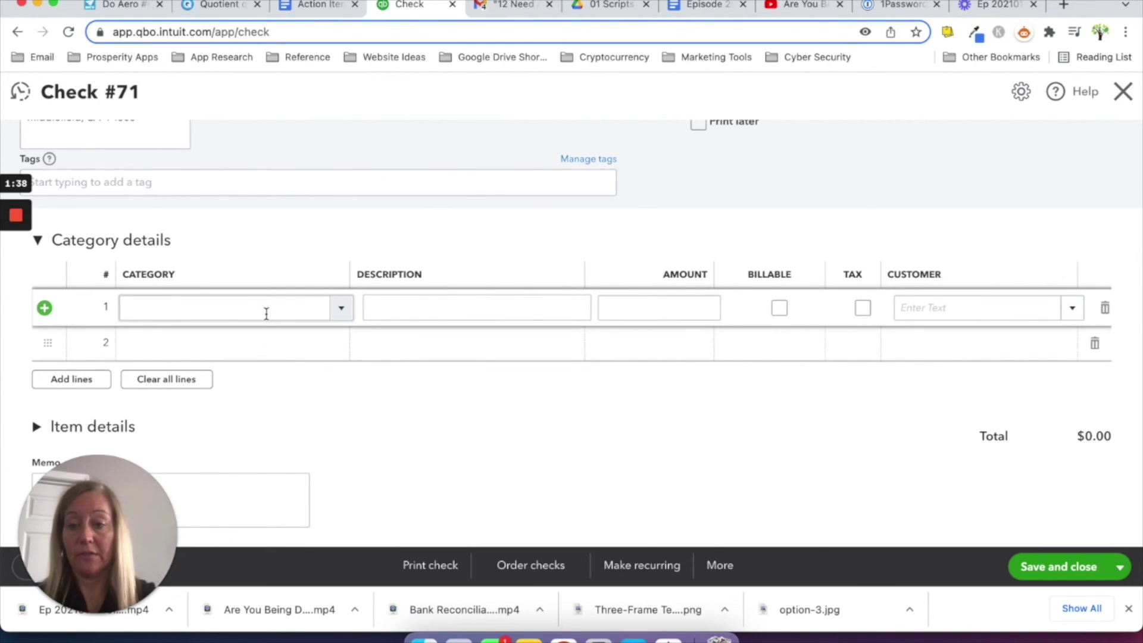
pyautogui.click(250, 307)
pyautogui.write('accounts re')
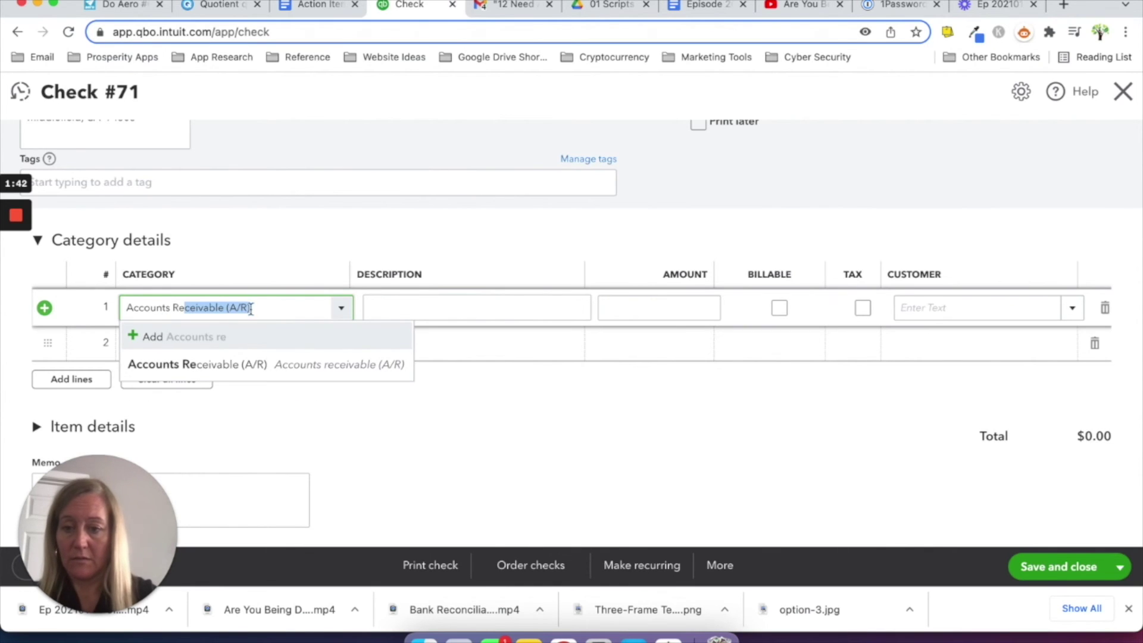
pyautogui.click(255, 372)
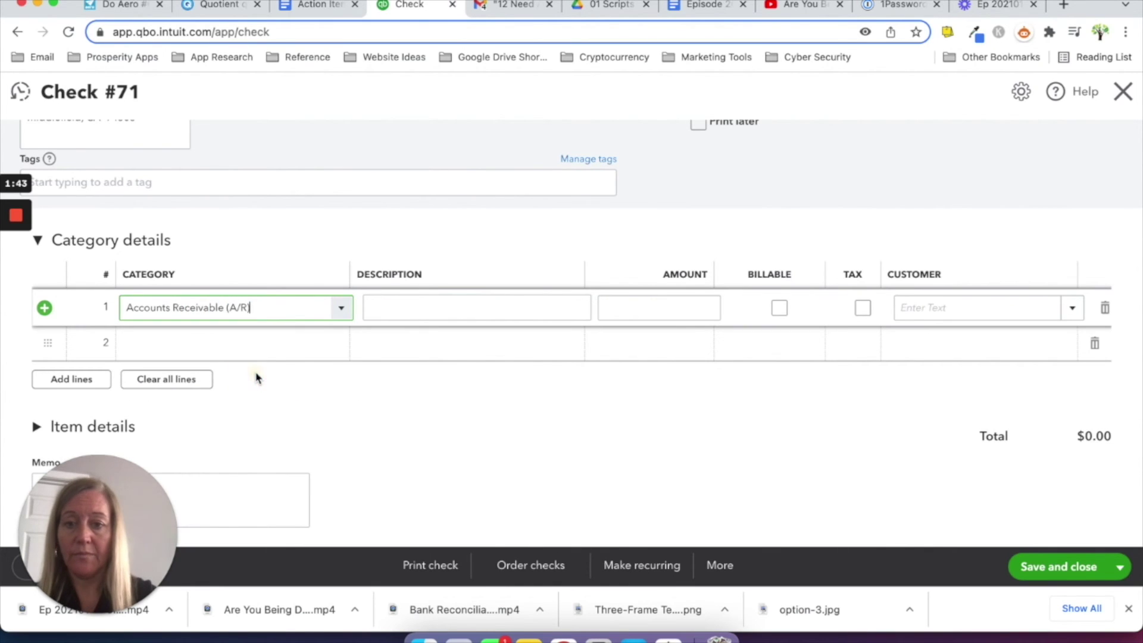
# Step: Complete the line with the description "Refund of overpayment", an amount of 20.90 and the overpaid customer, then review the check
pyautogui.click(512, 306)
pyautogui.write('Refu')
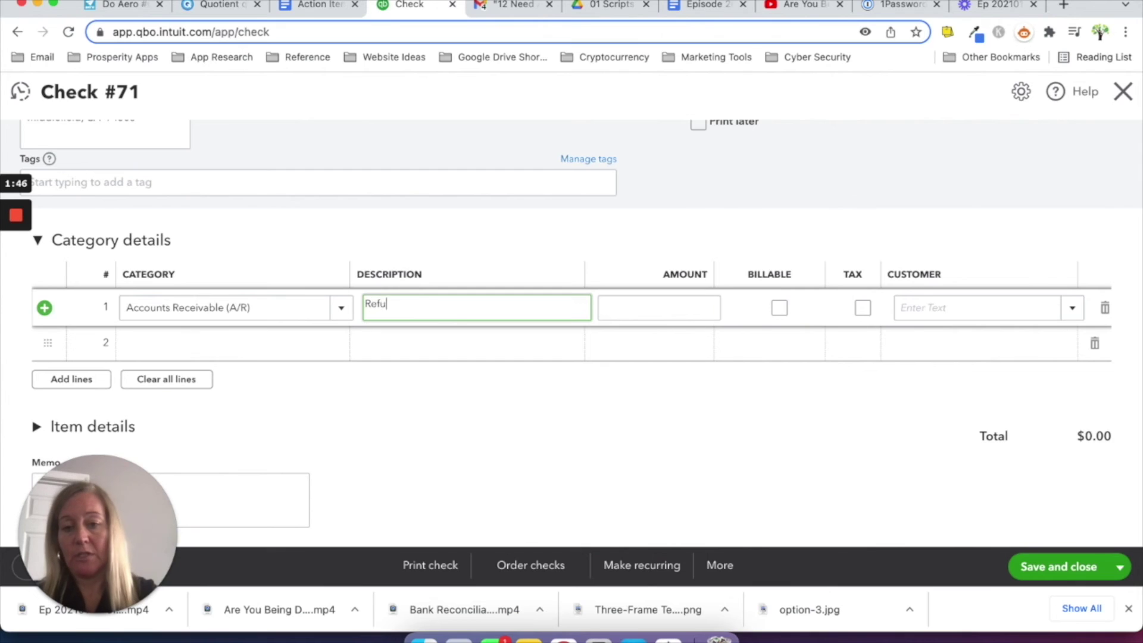
pyautogui.write('nd of overpayment')
pyautogui.press('Tab')
pyautogui.write('20.90')
pyautogui.press('Tab')
pyautogui.press('Tab')
pyautogui.press('Tab')
pyautogui.write('gee')
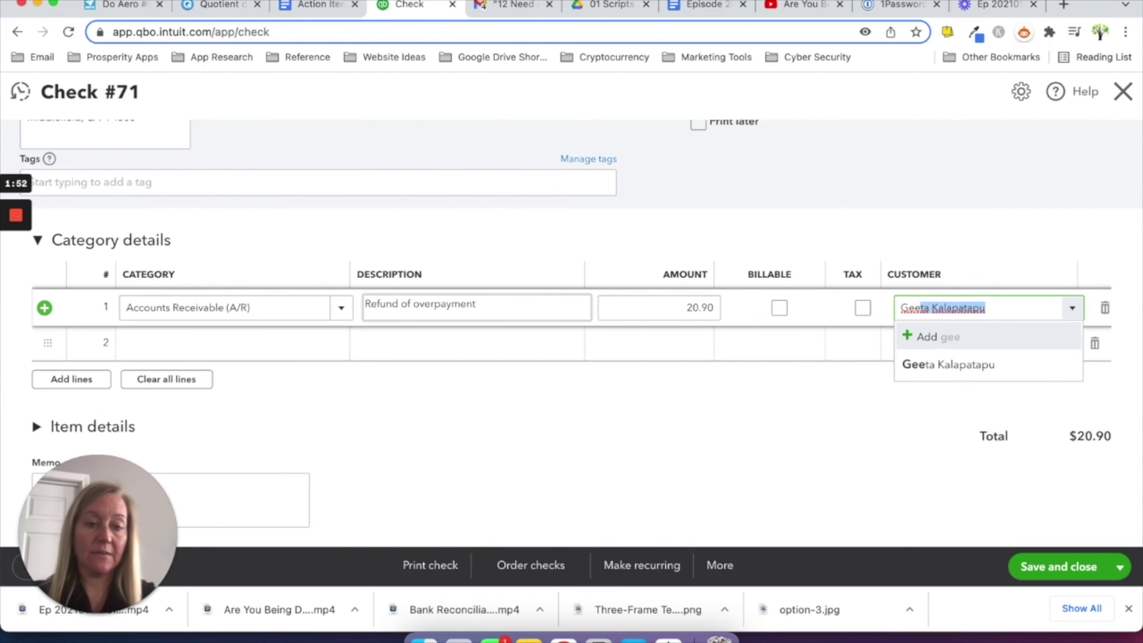
pyautogui.click(965, 368)
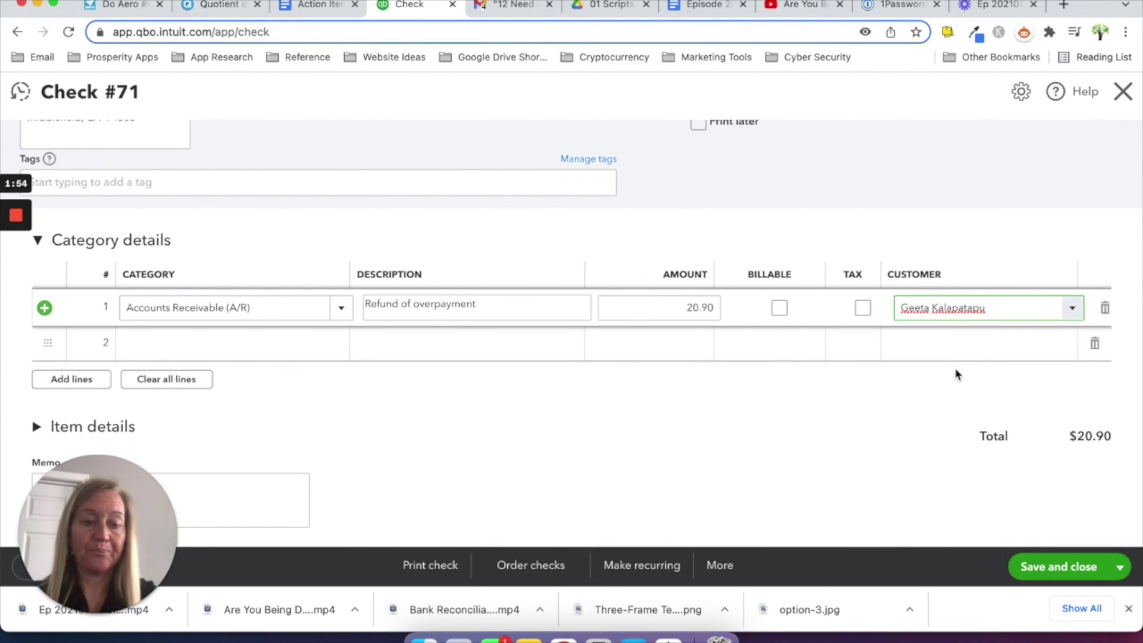
pyautogui.scroll(-3, 744, 418)
pyautogui.scroll(4, 747, 418)
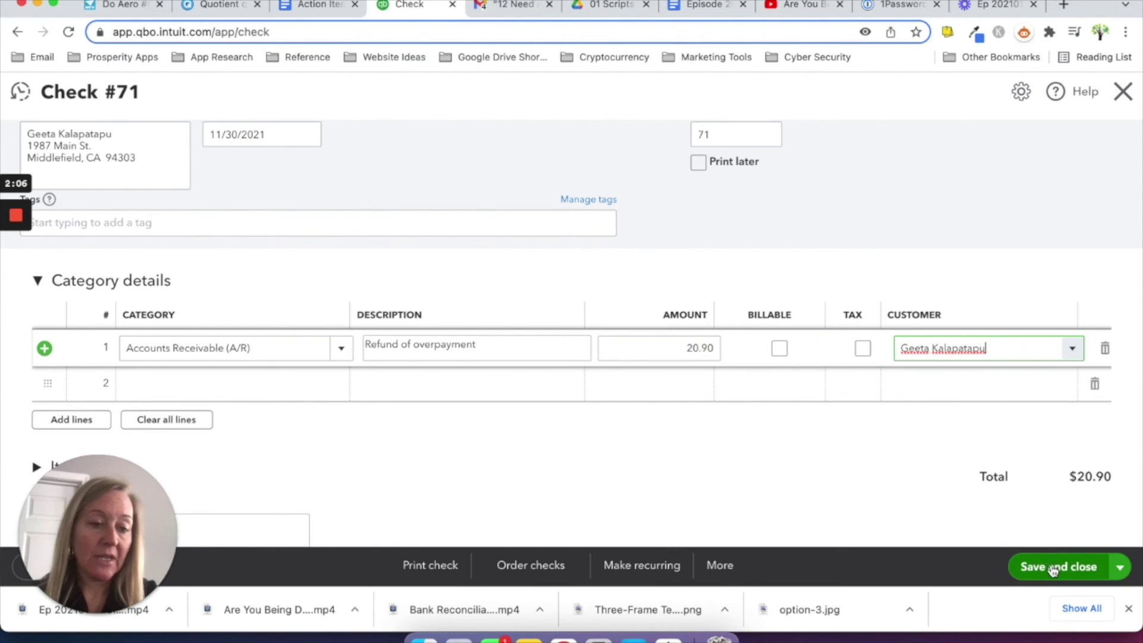
# Step: Save and close the refund check, and open the A/R Aging Summary report
pyautogui.click(884, 488)
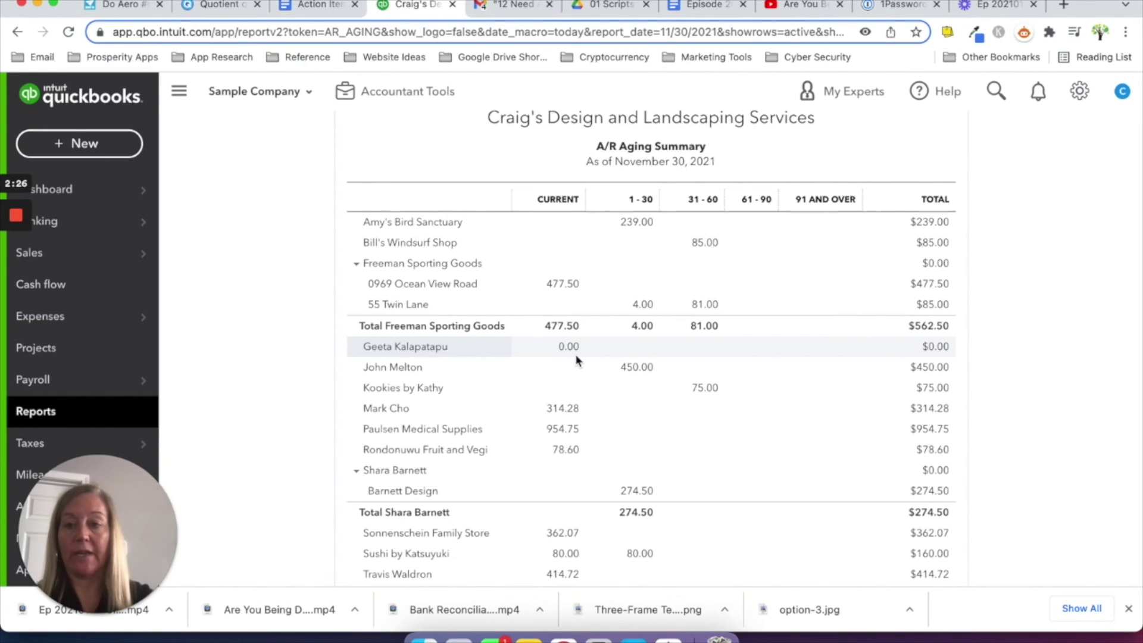
# Step: Start a new received payment and select the overpaid customer
pyautogui.click(96, 144)
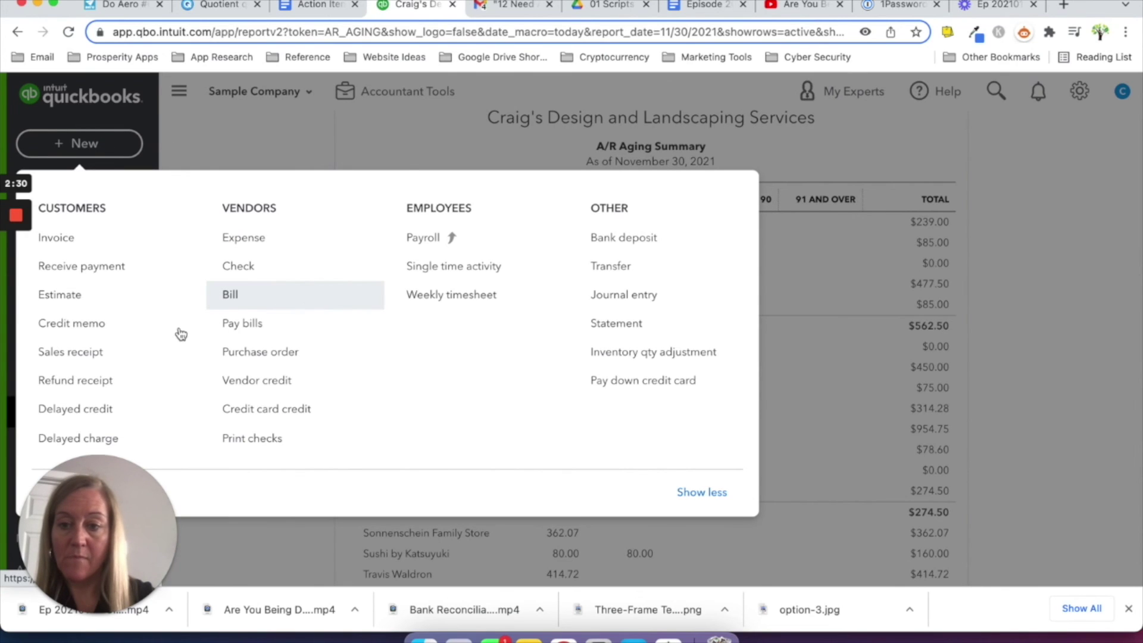
pyautogui.click(146, 275)
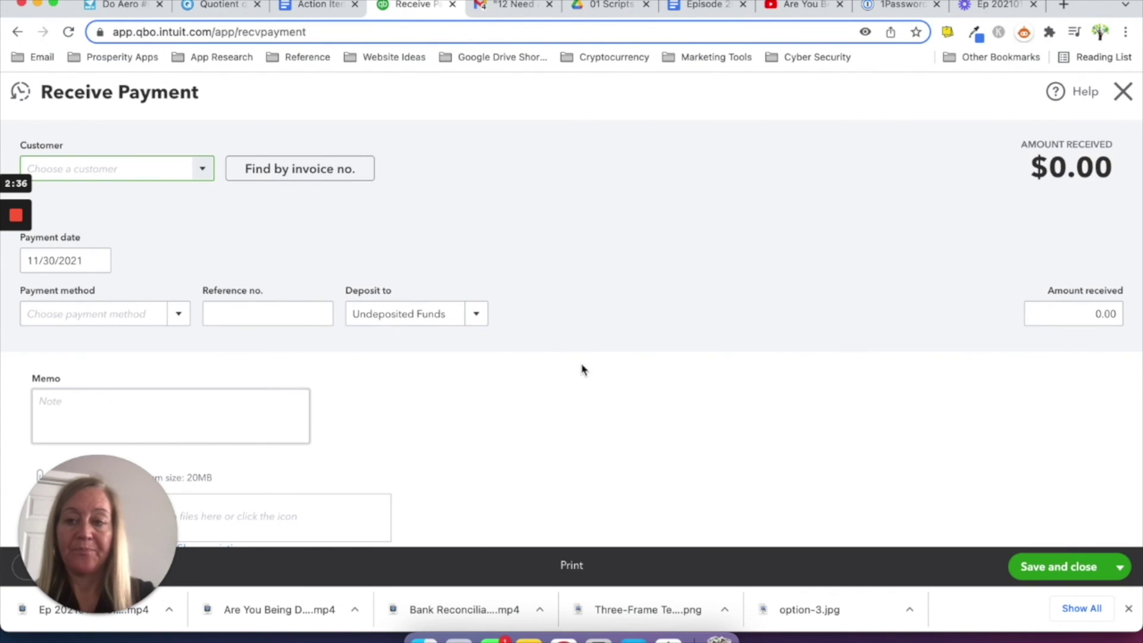
pyautogui.write('geeta')
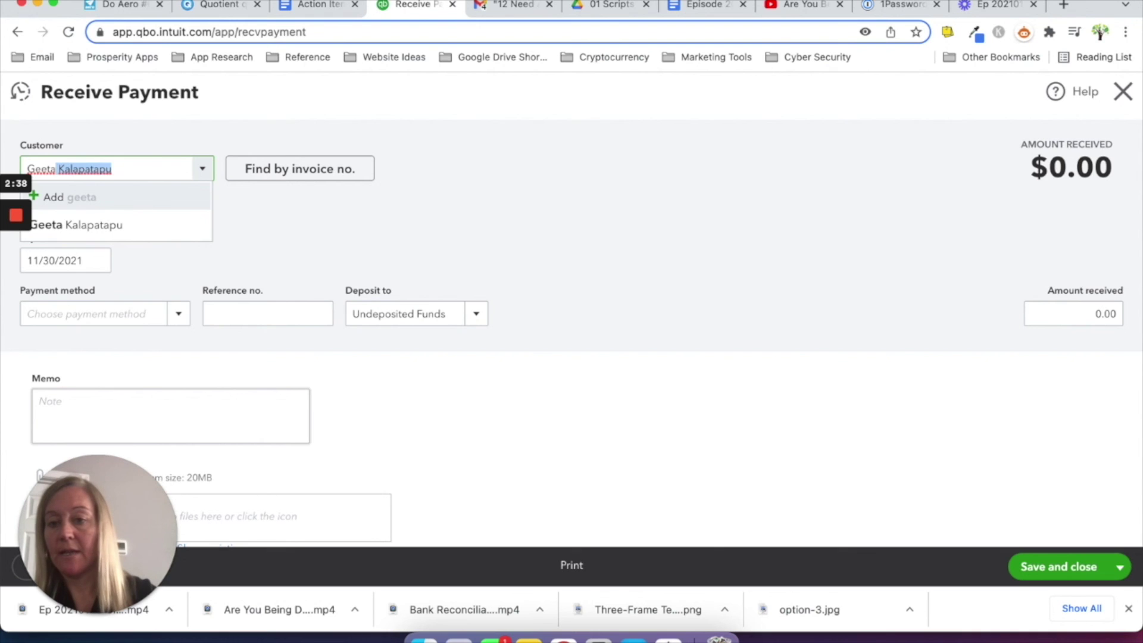
pyautogui.click(128, 226)
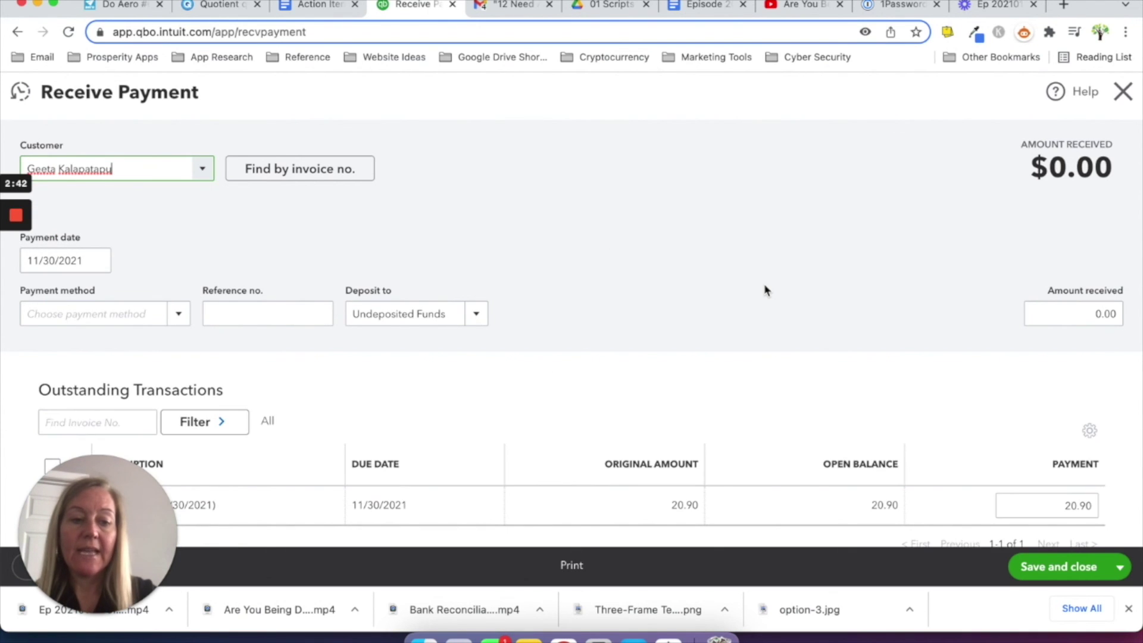
# Step: Check that the 20.90 unapplied payment is applied against Check # 71, then save and close the zero-amount payment
pyautogui.scroll(-5, 763, 283)
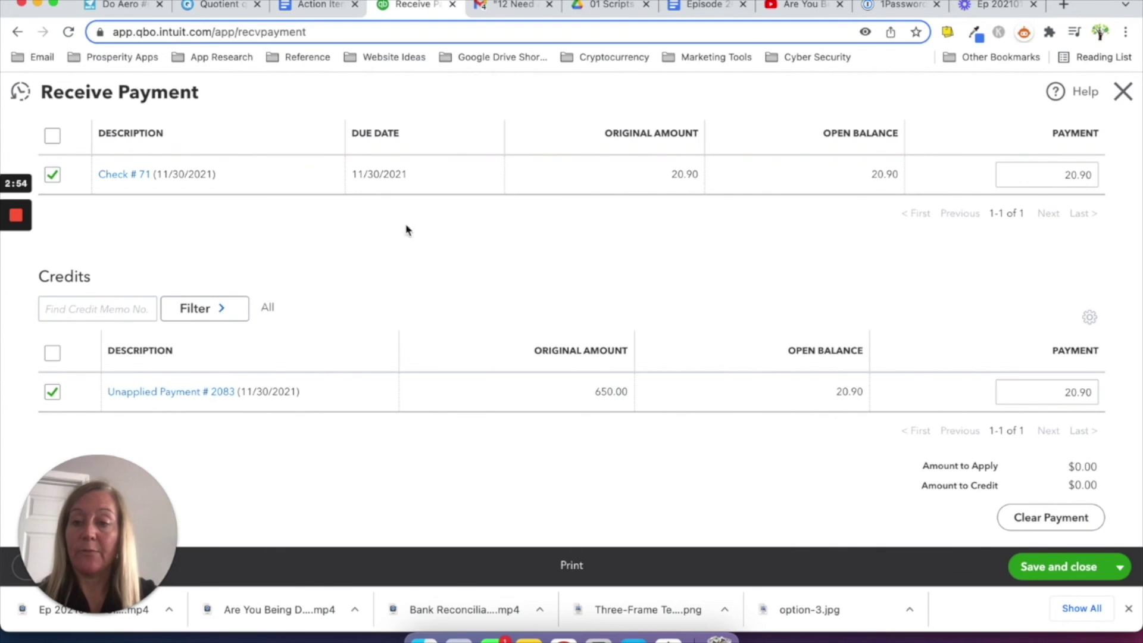
pyautogui.scroll(1, 651, 408)
pyautogui.scroll(5, 651, 409)
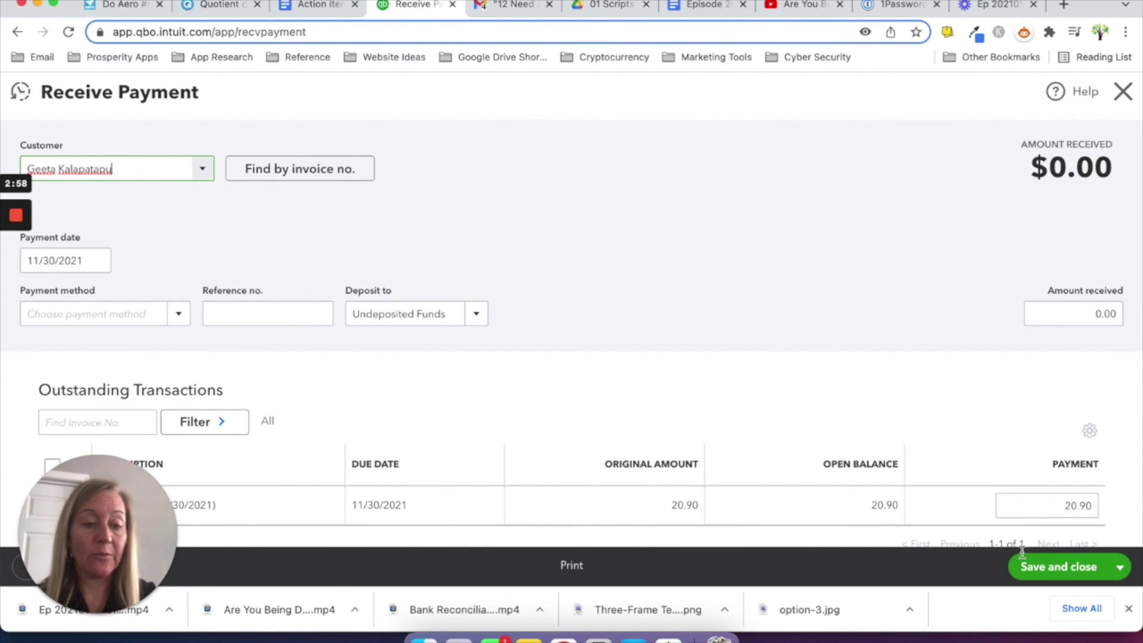
pyautogui.click(1045, 569)
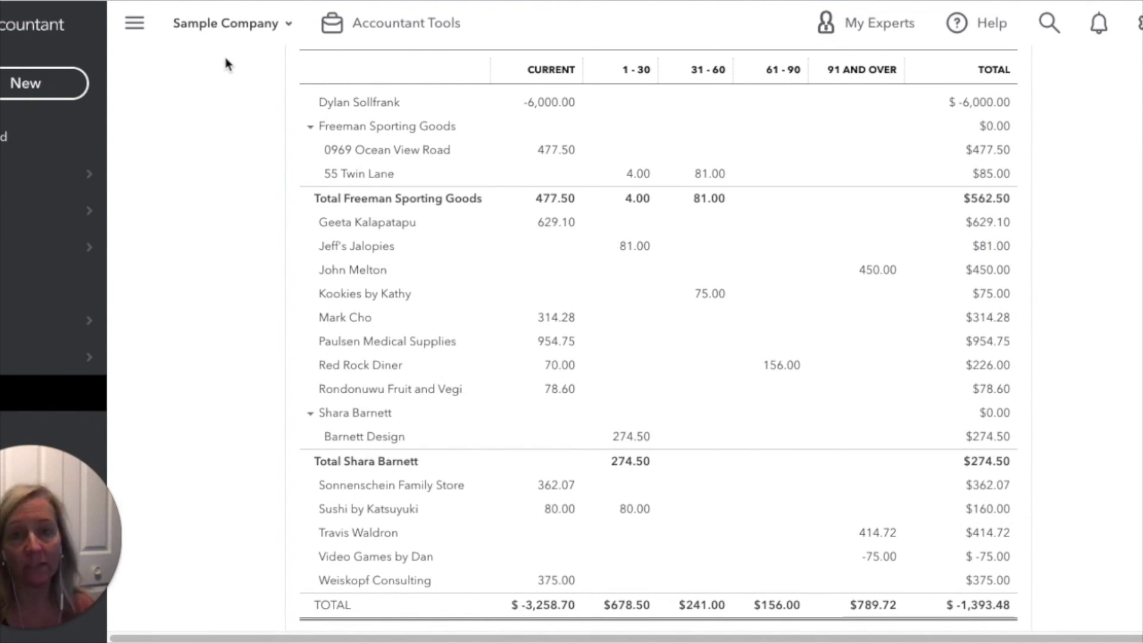
pyautogui.scroll(-2, 223, 55)
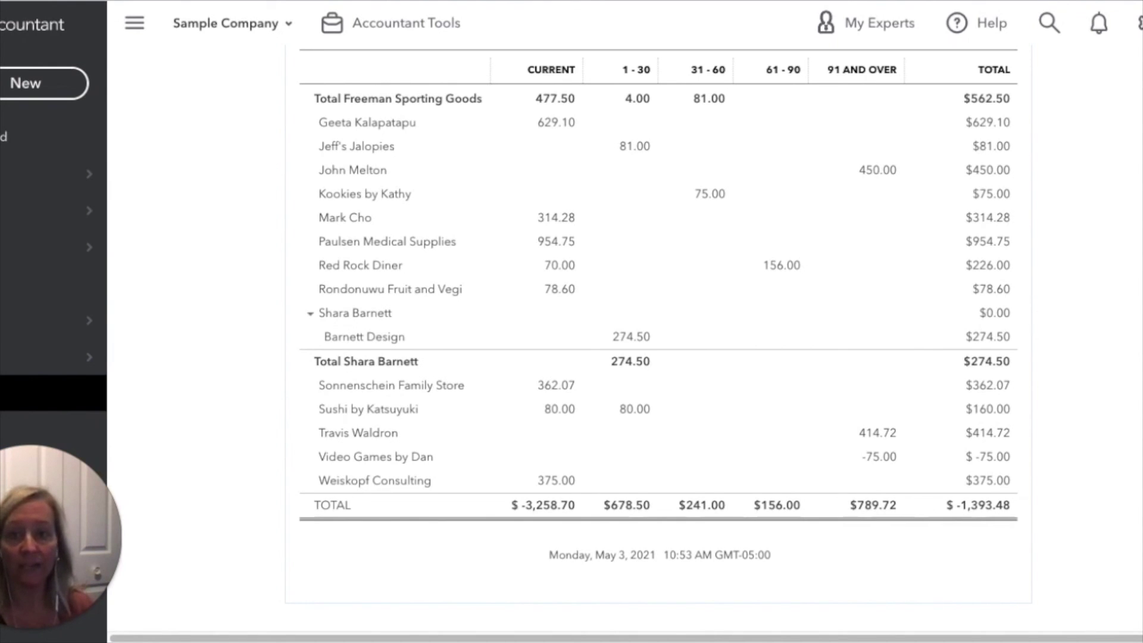